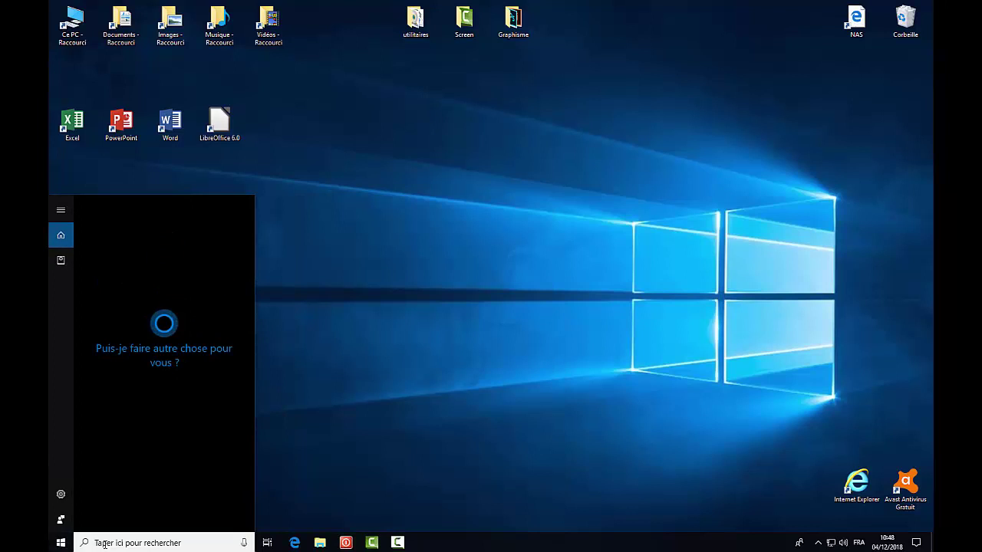
Pin Microsoft Store to the taskbar from a Windows search for "Microsoft Store" and move its icon to the front of the pinned apps
text(Micros)
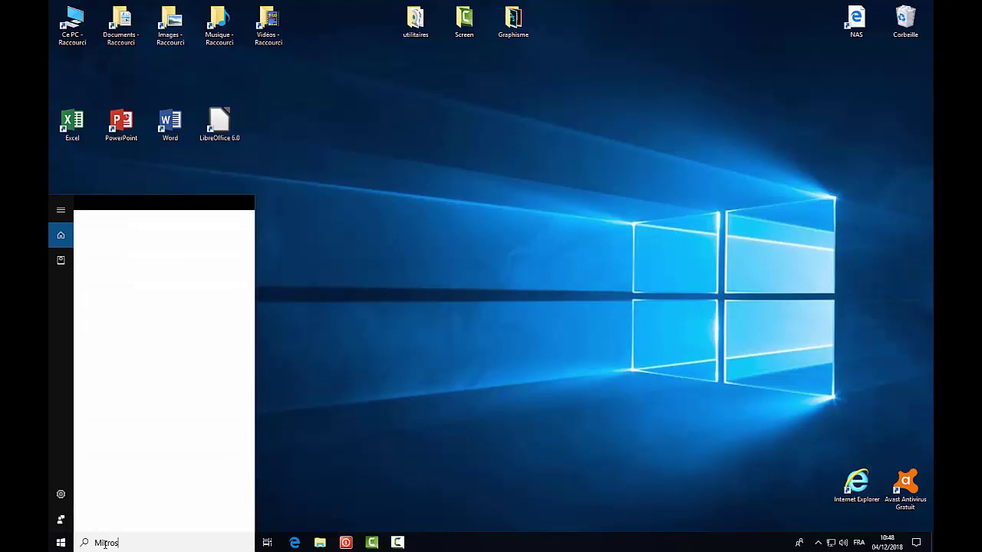
text(oft Store)
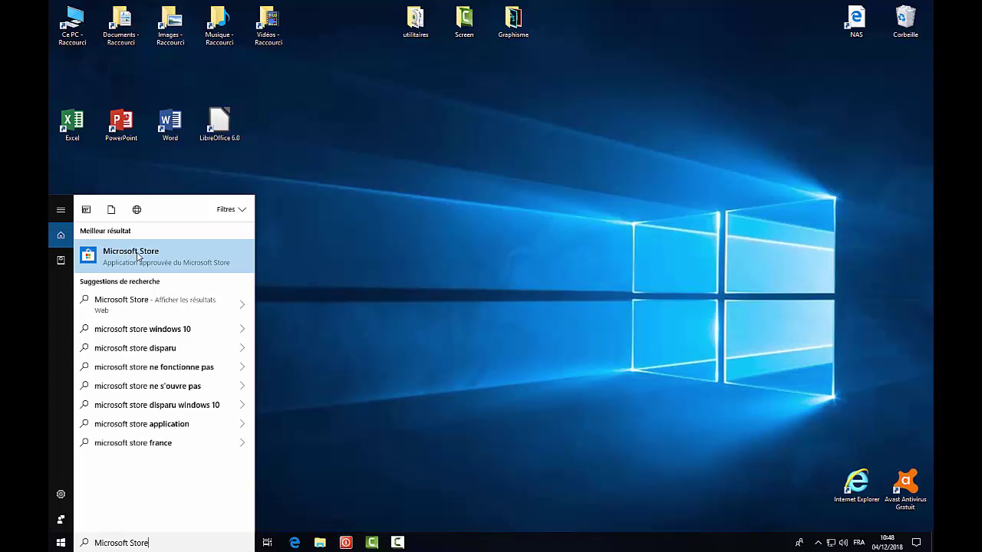
right_click(138, 256)
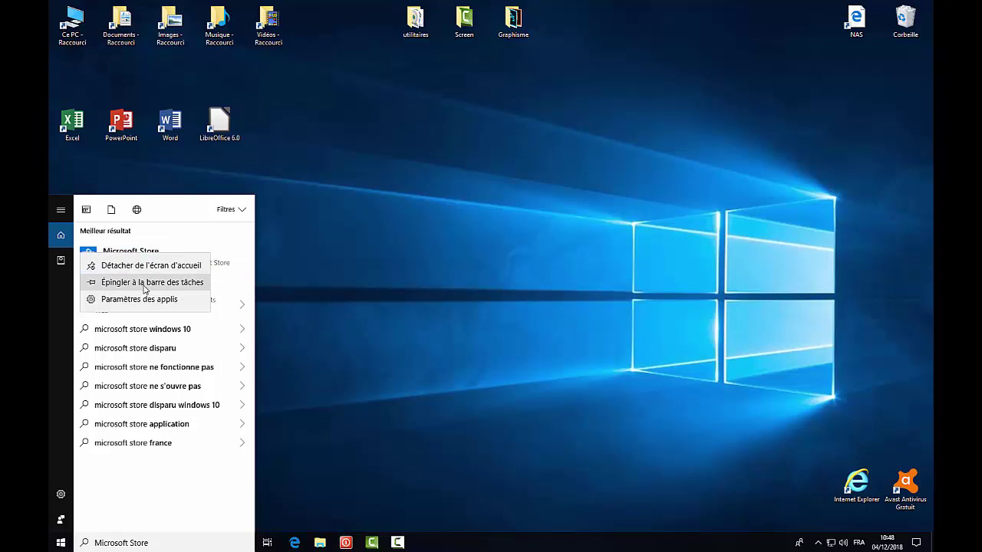
click(144, 289)
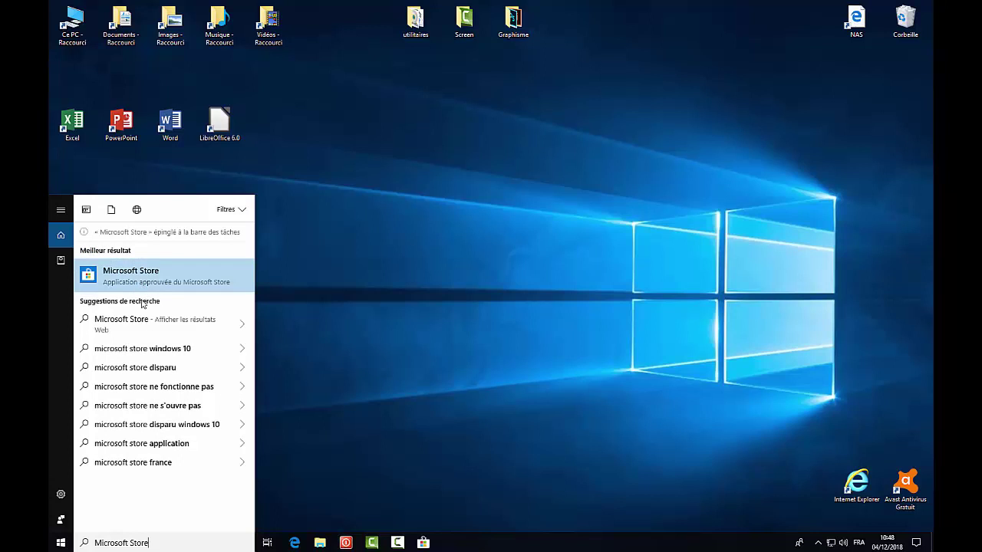
drag(426, 544, 293, 542)
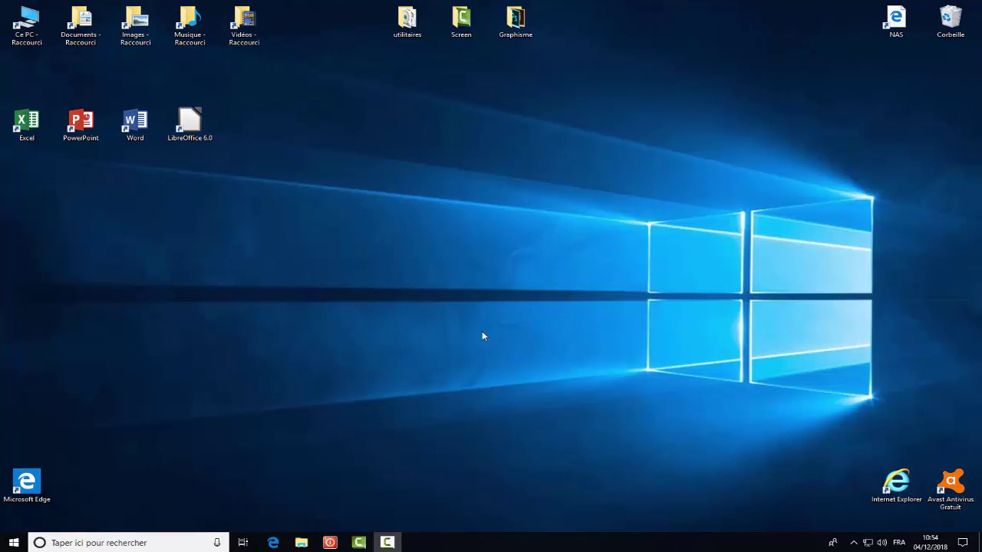
Pin Microsoft Store to the taskbar from a Classic Shell search for "microsoft Store" and place its icon just before Edge
click(15, 544)
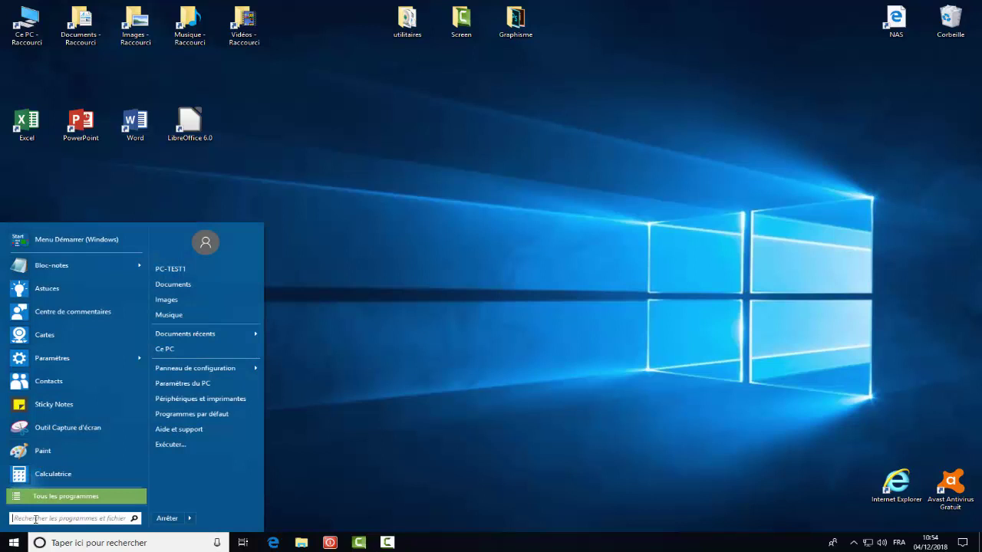
text(microso)
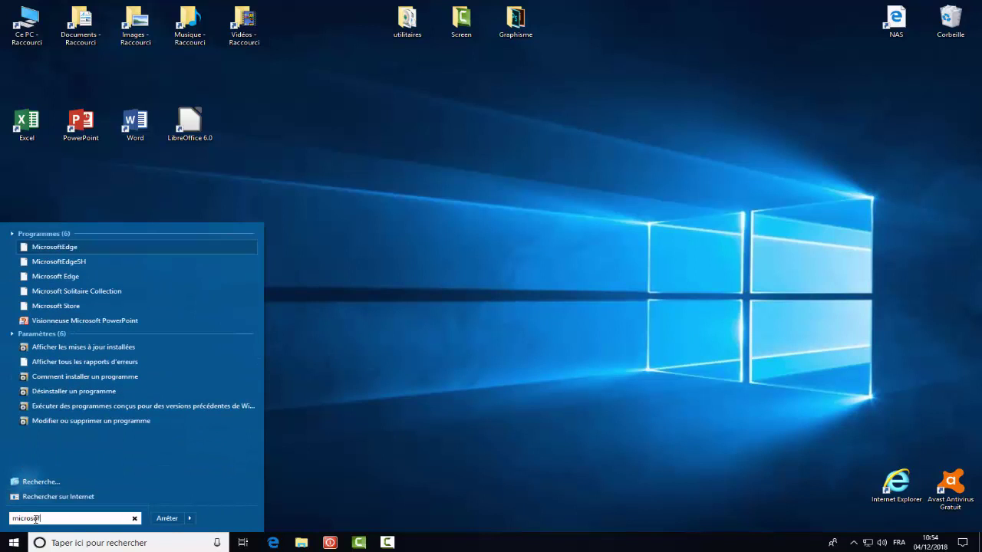
text(ft Store)
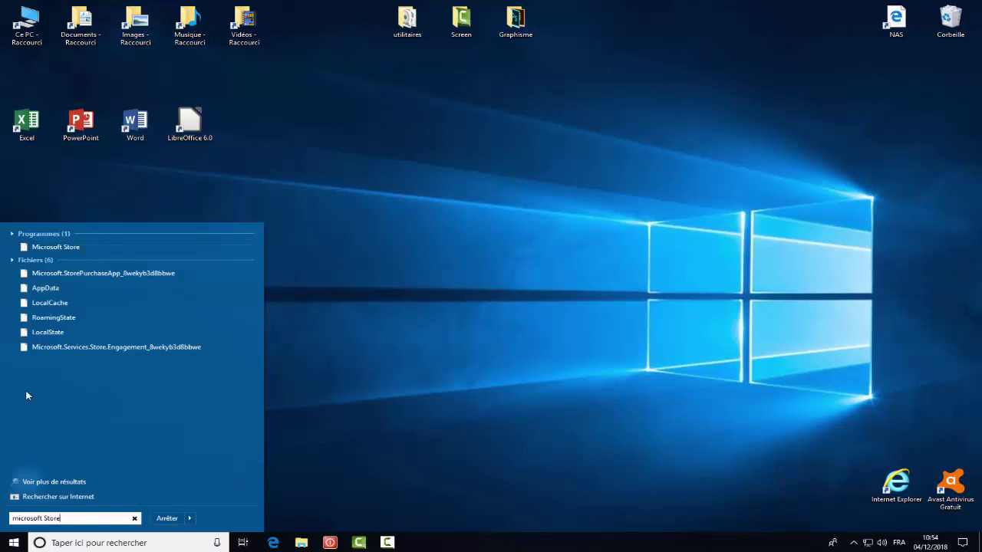
right_click(82, 248)
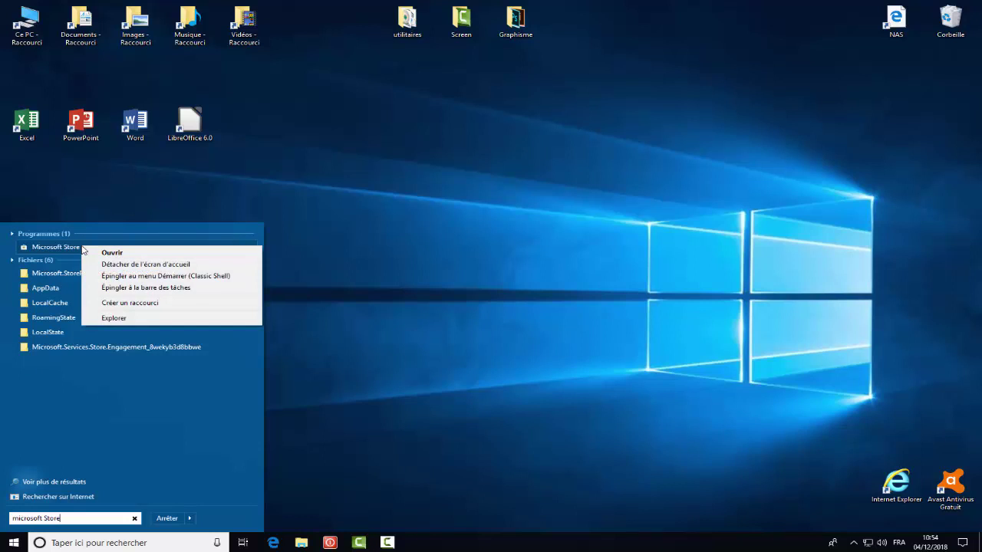
click(131, 289)
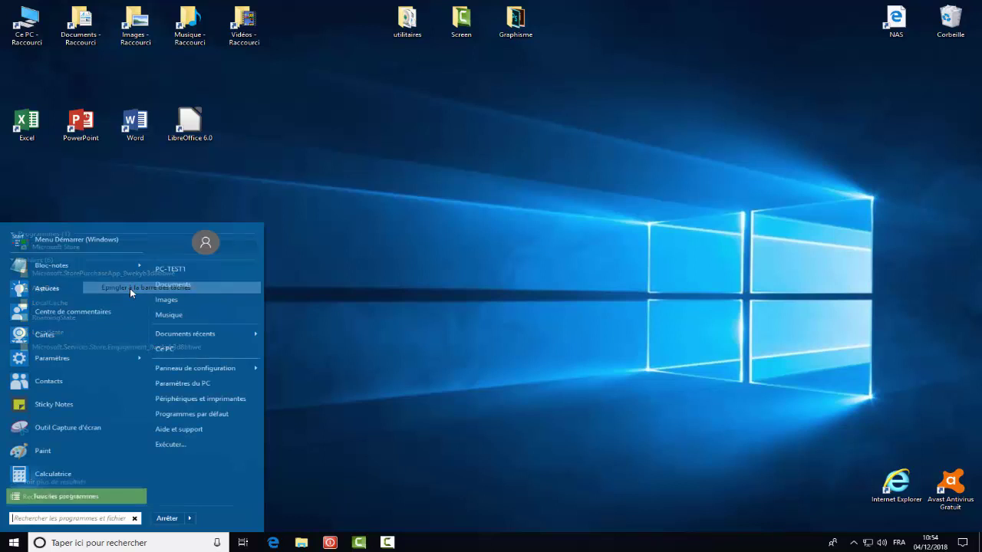
drag(416, 544, 255, 543)
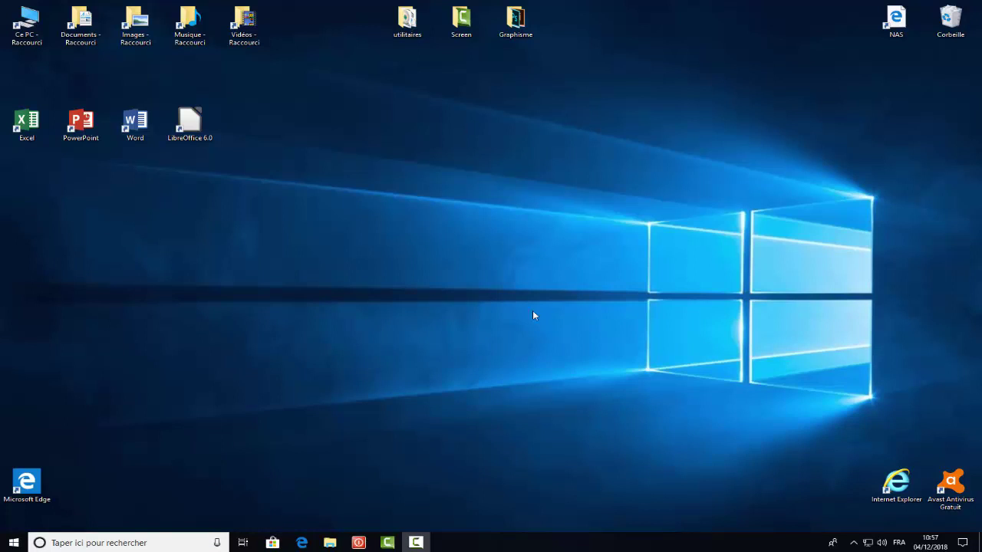
Search Microsoft Store for "scanneur windows" and open the Scanneur Windows app page
click(274, 543)
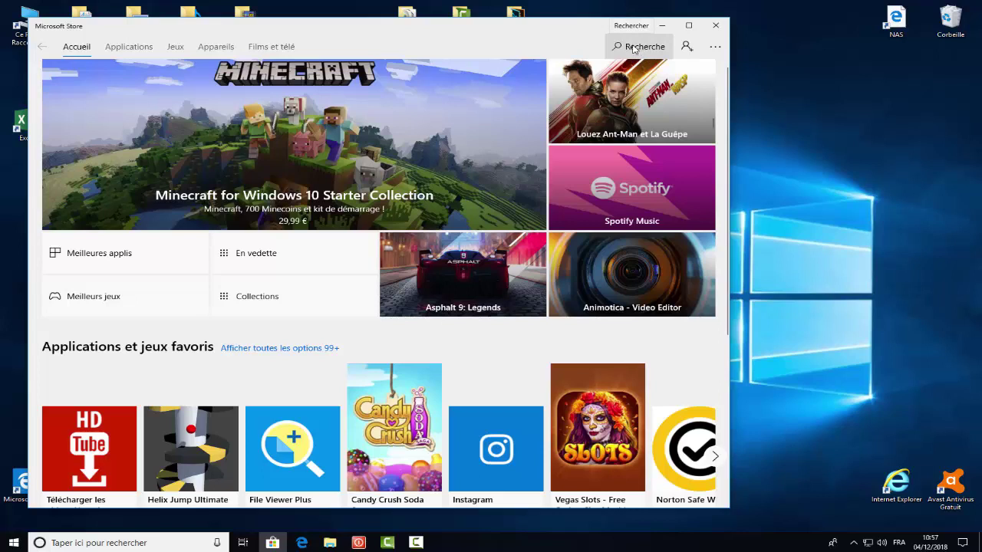
click(634, 49)
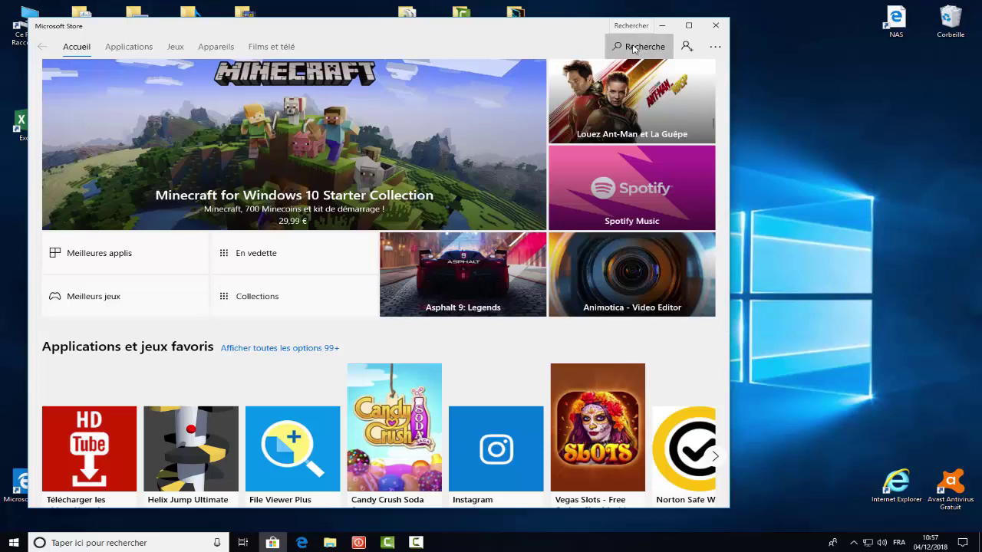
text(scann)
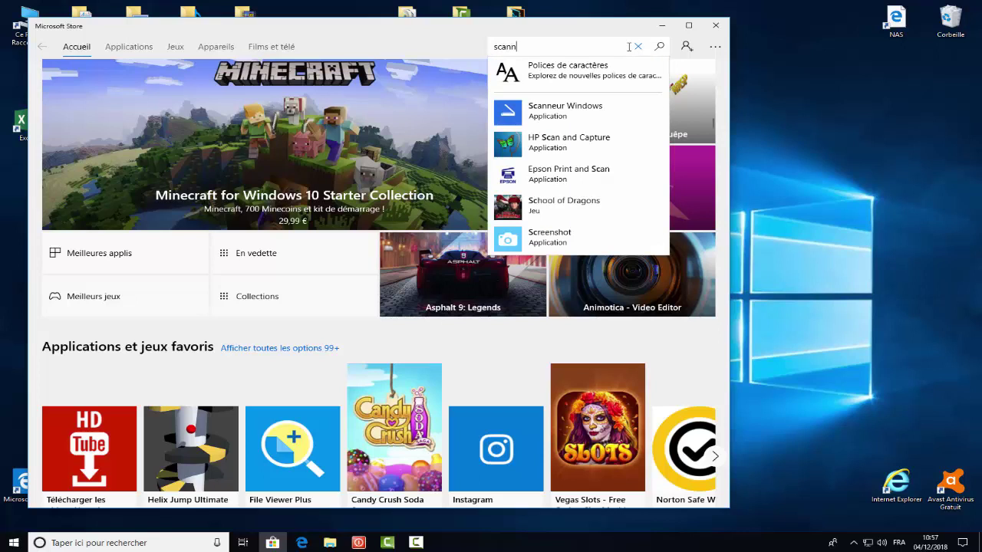
text(eur wi)
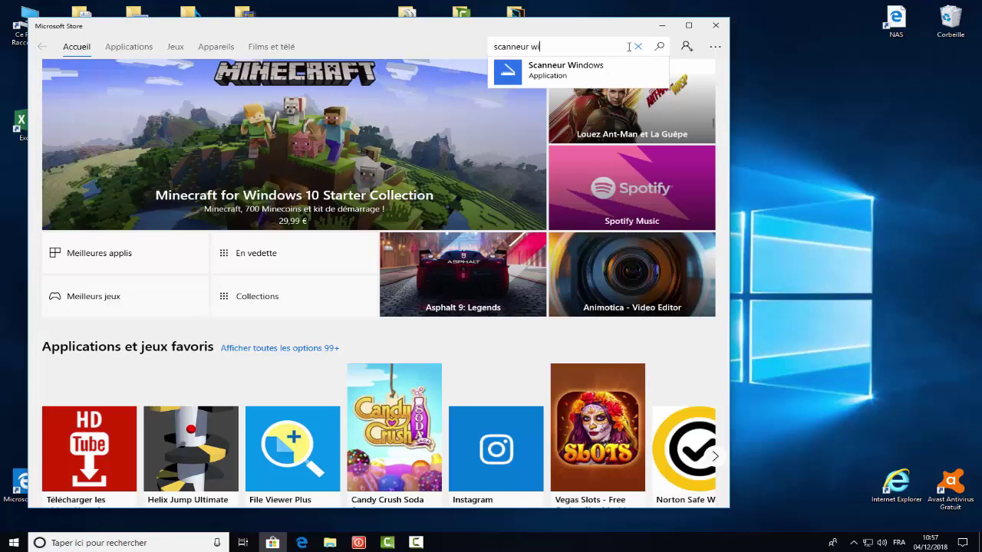
text(ndows)
click(571, 72)
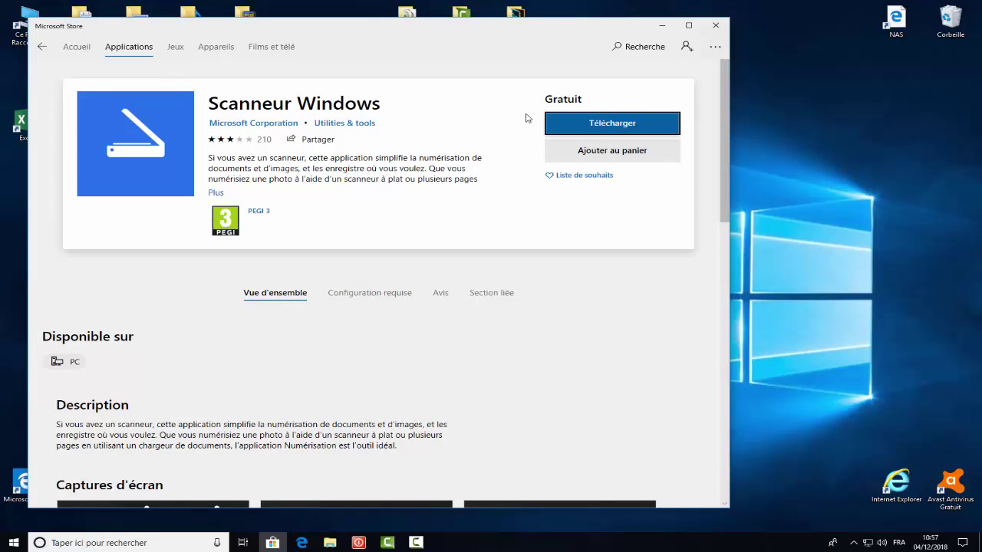
Get the free Scanneur Windows app without signing in to Microsoft and install it
click(608, 125)
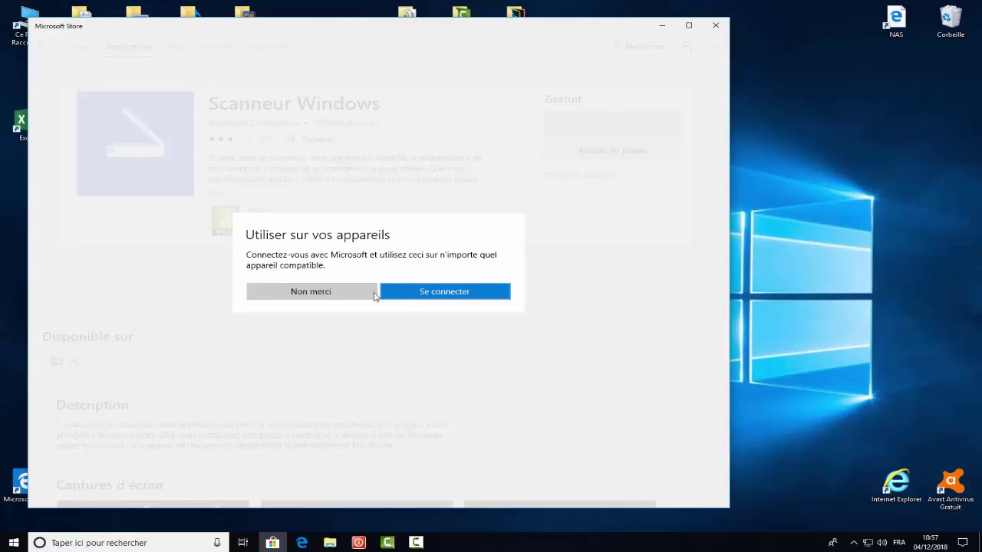
click(313, 296)
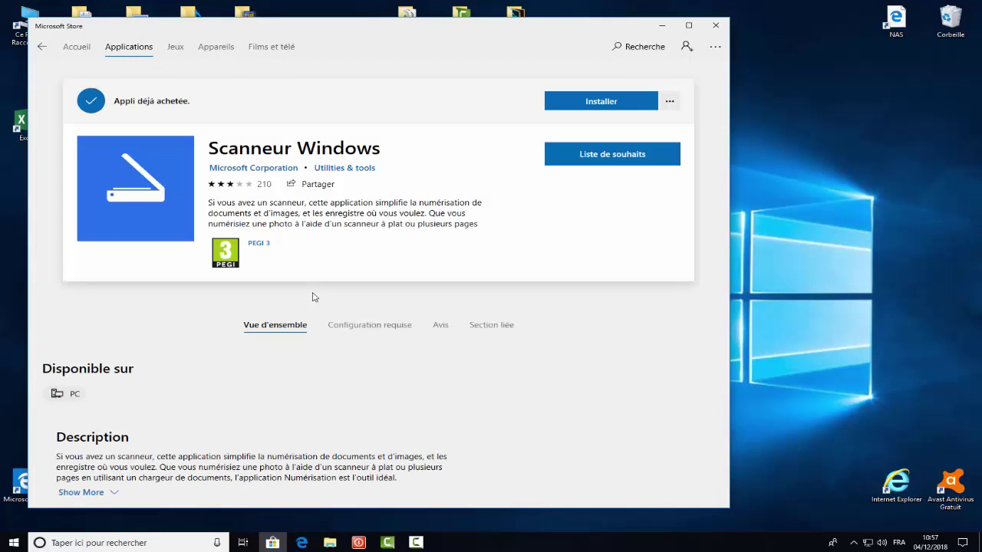
click(599, 102)
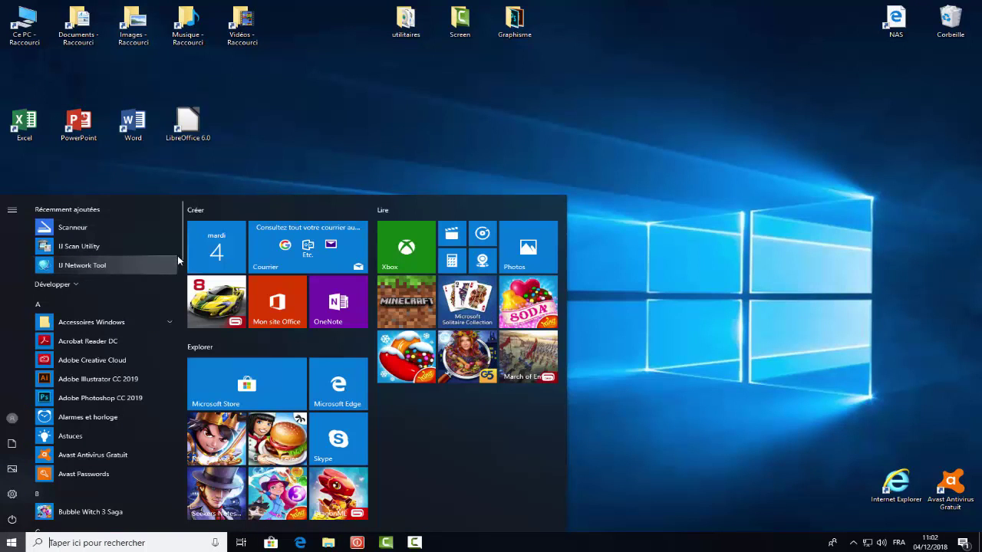
Pin the Scanneur app to the taskbar from the Windows 10 app list and move its icon beside Microsoft Store
drag(182, 244, 154, 469)
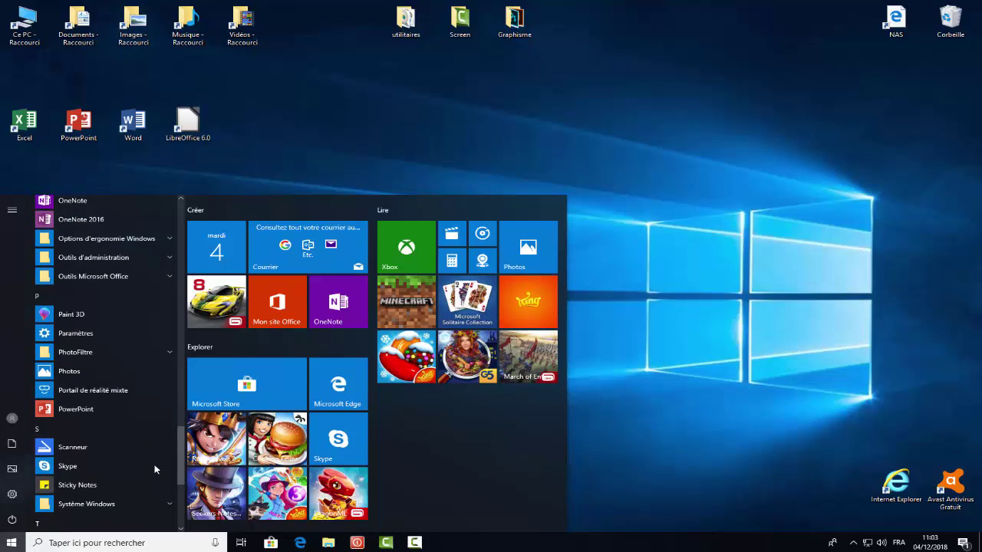
right_click(99, 448)
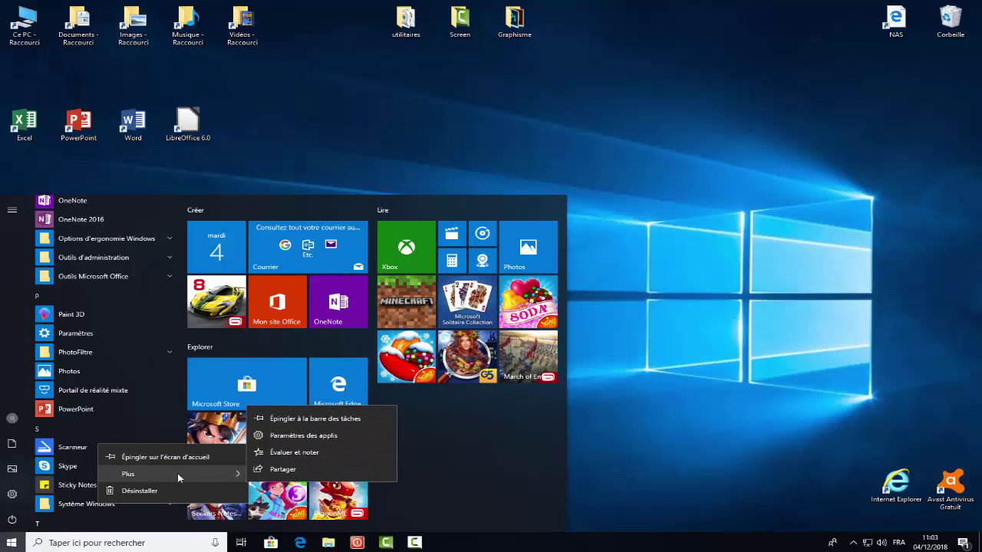
click(320, 421)
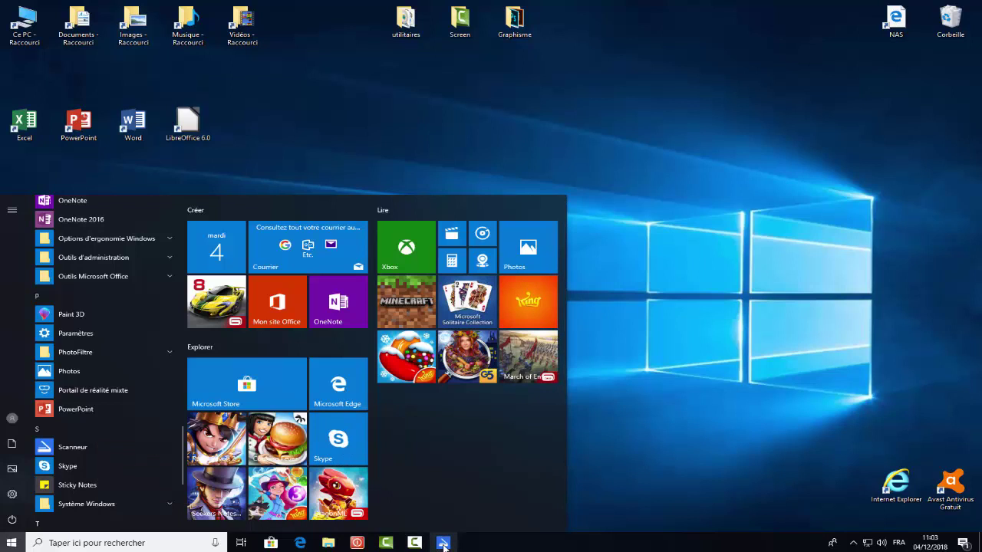
drag(443, 546, 293, 545)
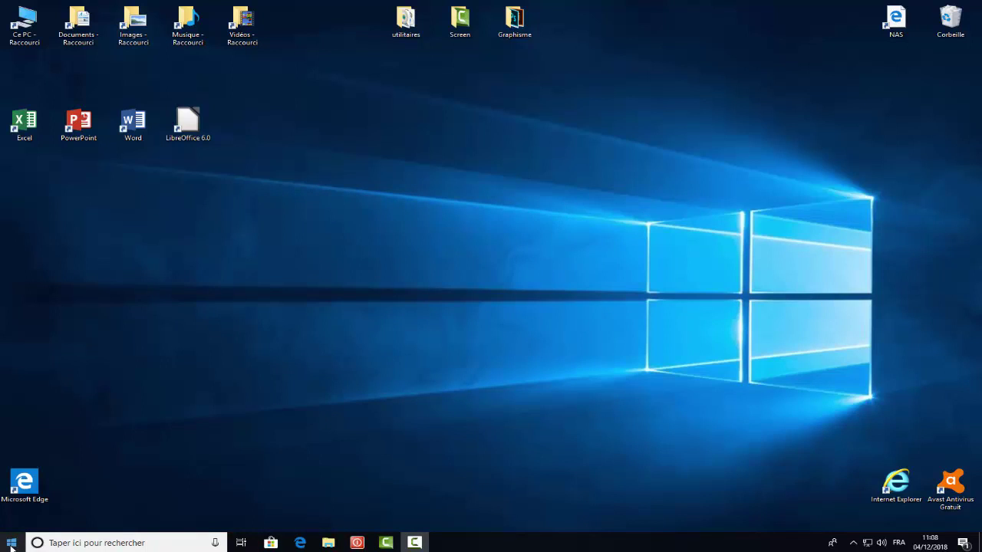
Pin Scanneur to the taskbar from Classic Shell's list of Windows applications and place its icon between Microsoft Store and Edge
click(11, 546)
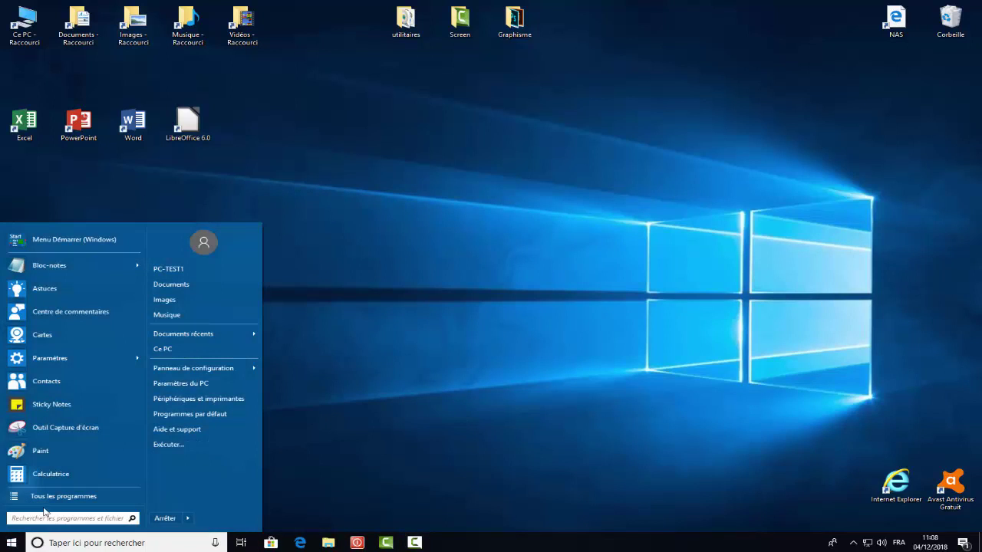
click(51, 499)
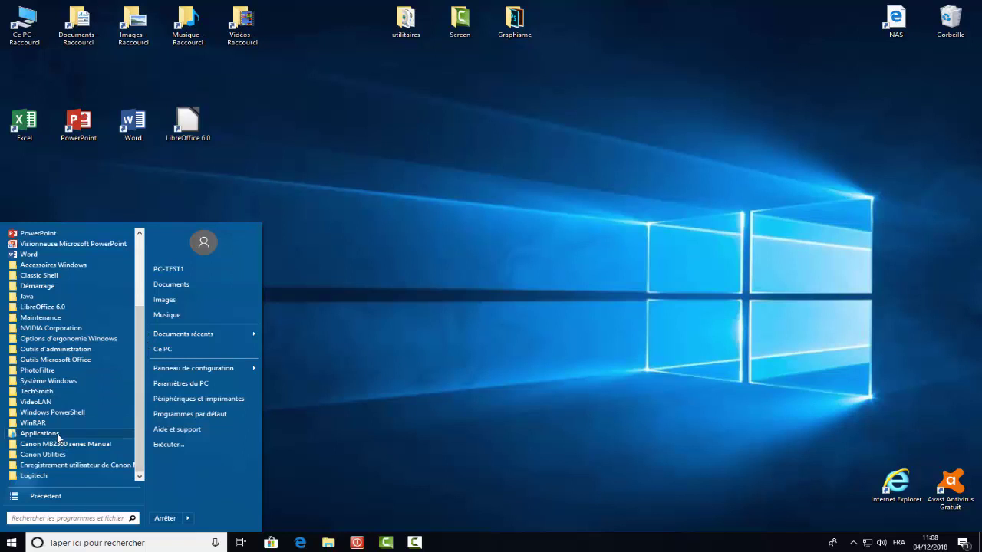
click(59, 435)
drag(141, 353, 147, 413)
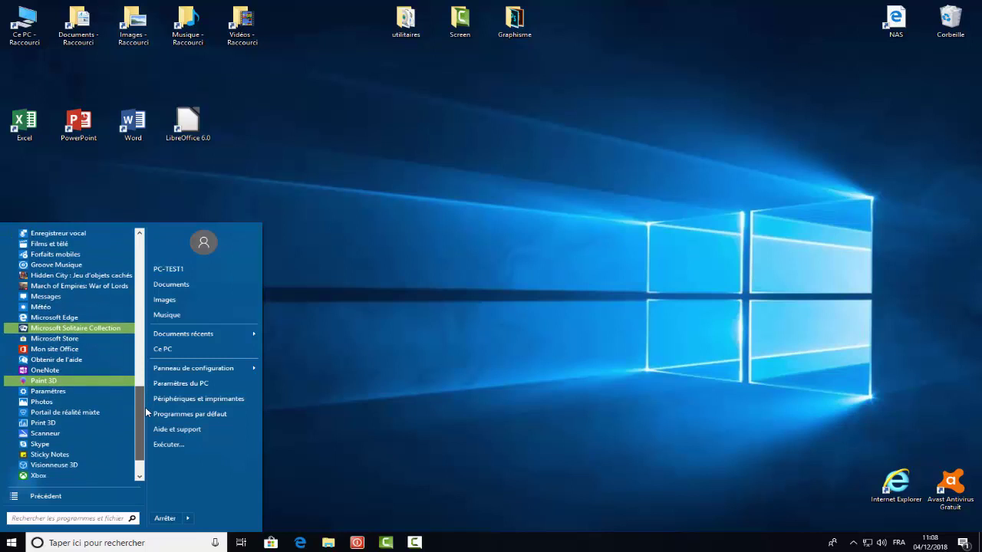
right_click(71, 431)
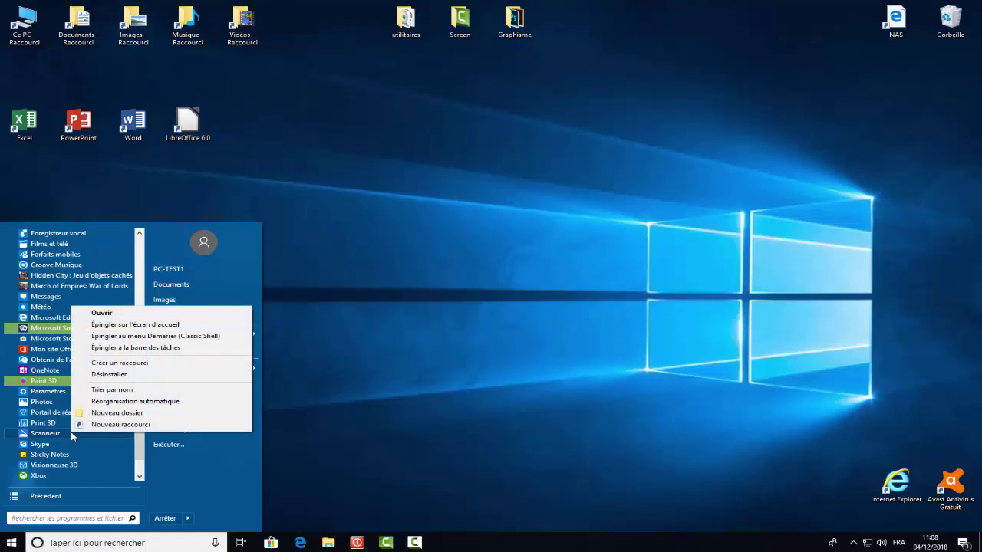
click(127, 349)
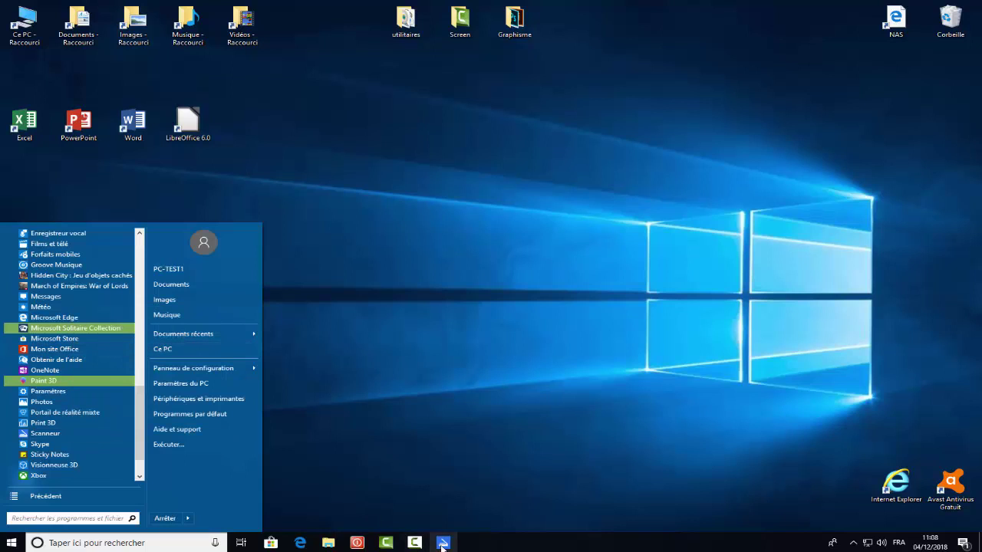
drag(442, 546, 290, 545)
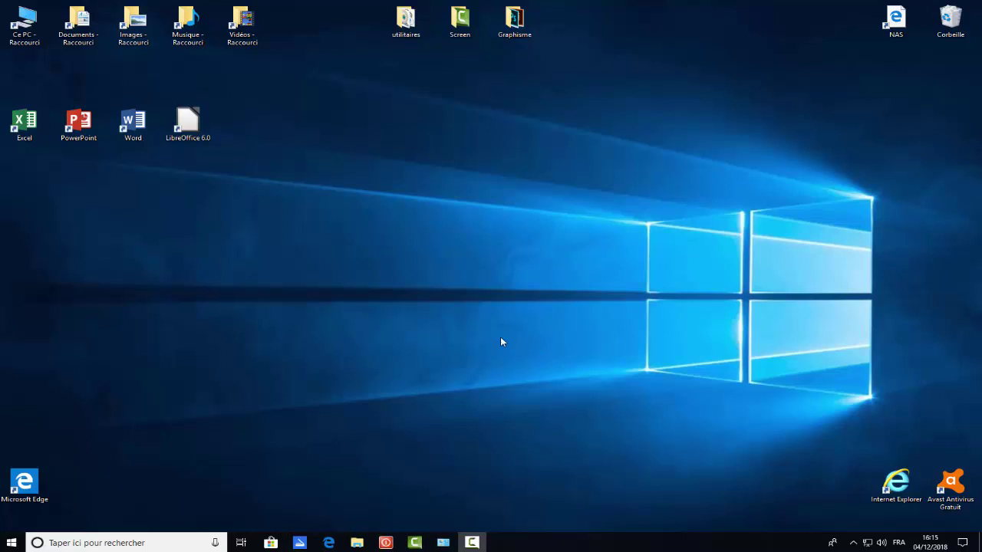
Open the Scanneur app in a maximized window and choose JPEG as the scan file type
click(300, 545)
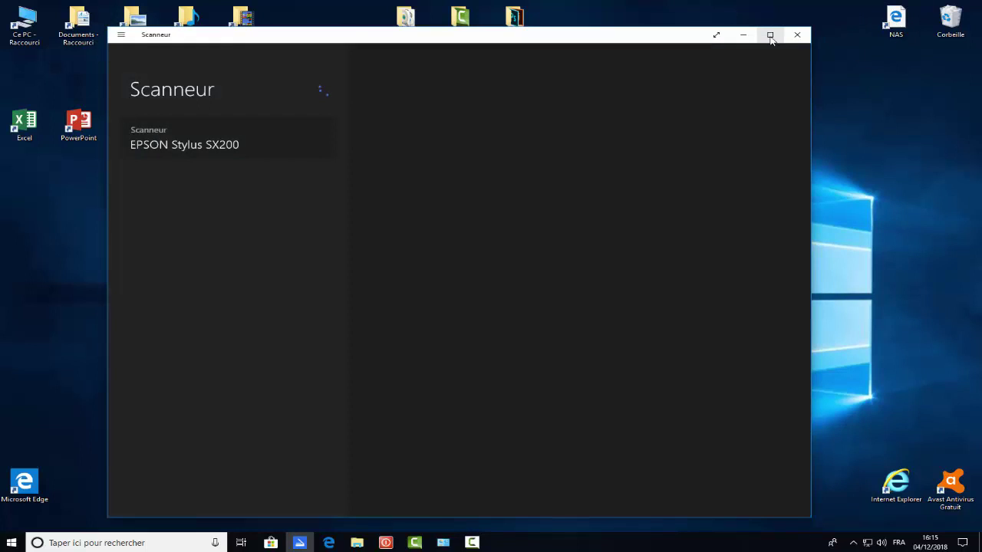
click(770, 34)
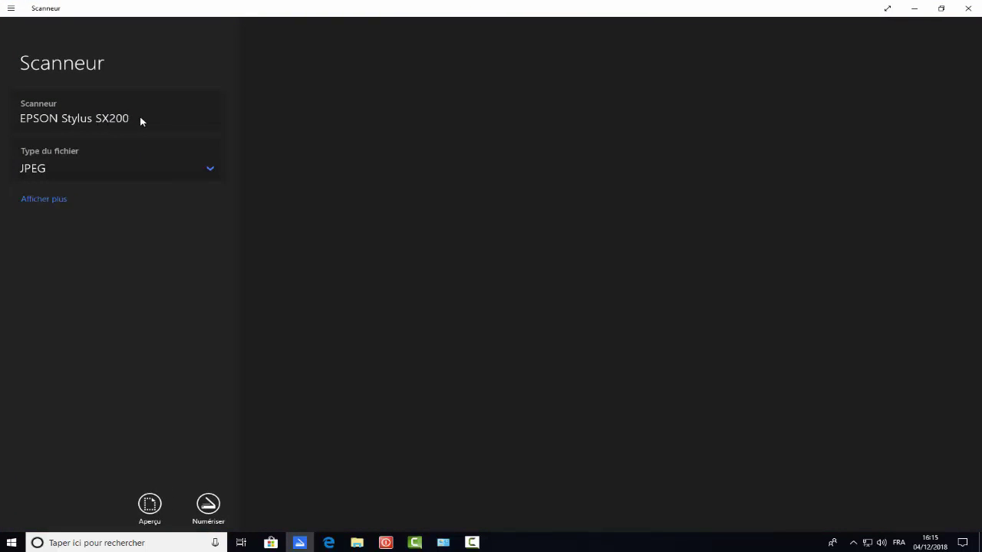
click(213, 170)
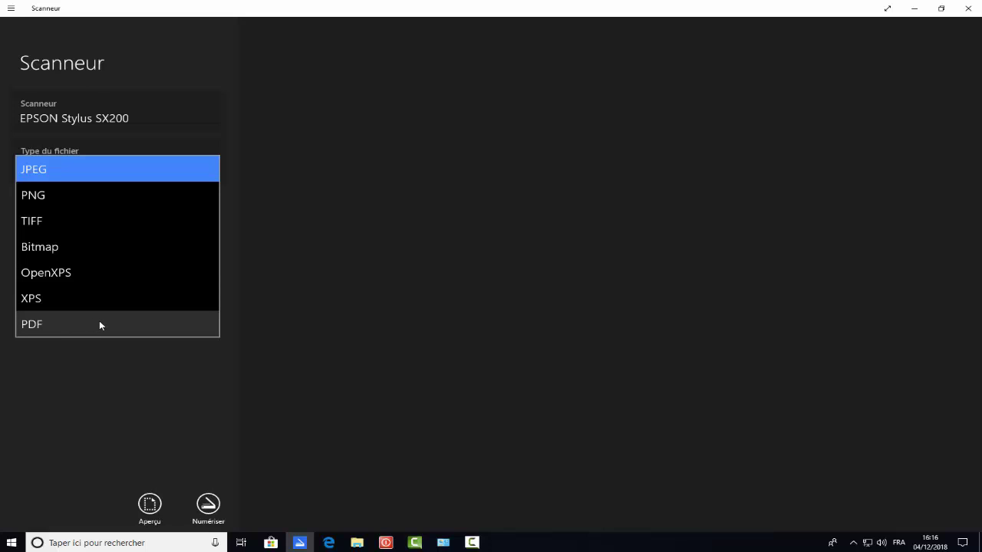
click(48, 169)
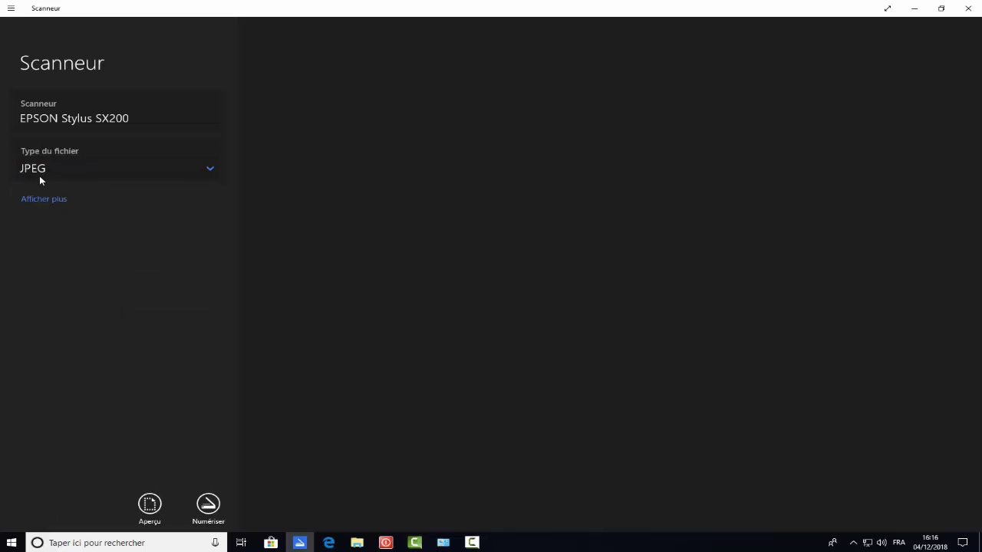
Show the additional scan settings and choose a resolution of 200 ppp
click(44, 201)
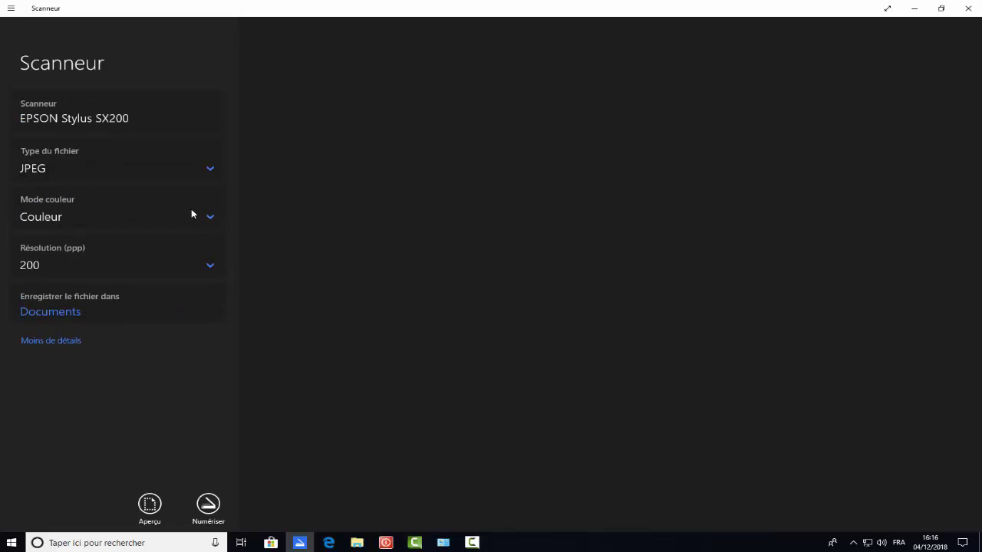
click(212, 266)
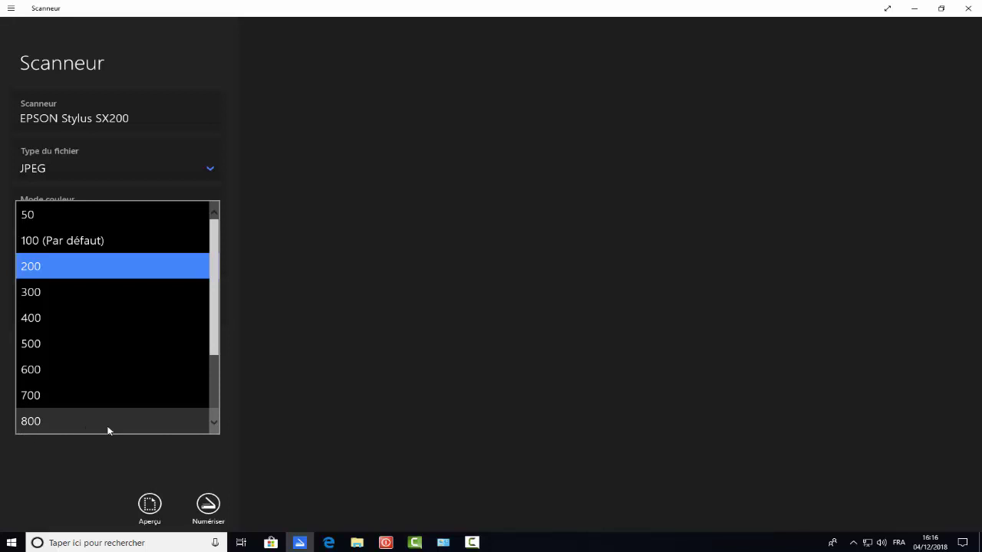
click(54, 266)
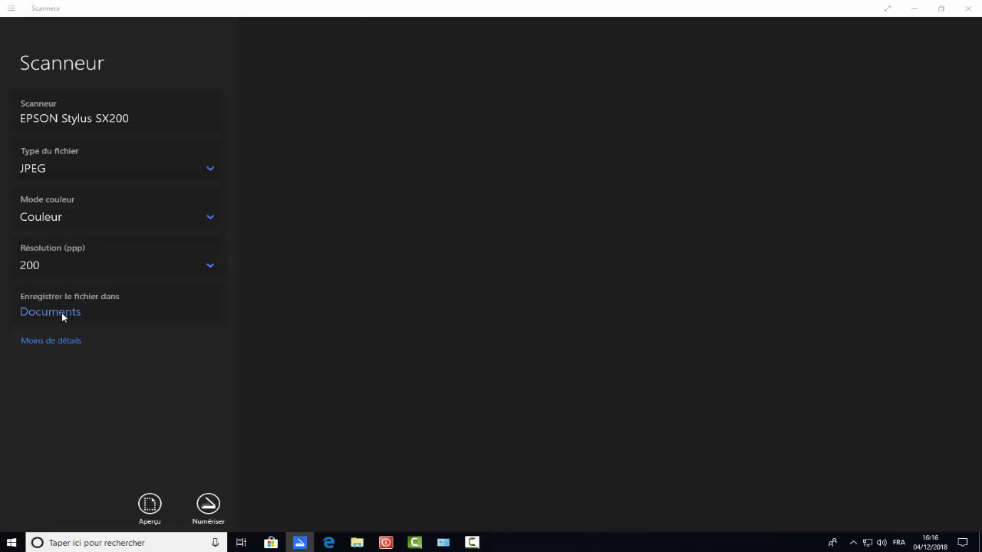
Create a folder named scan inside Images and select it as the save location for scanned files
click(59, 314)
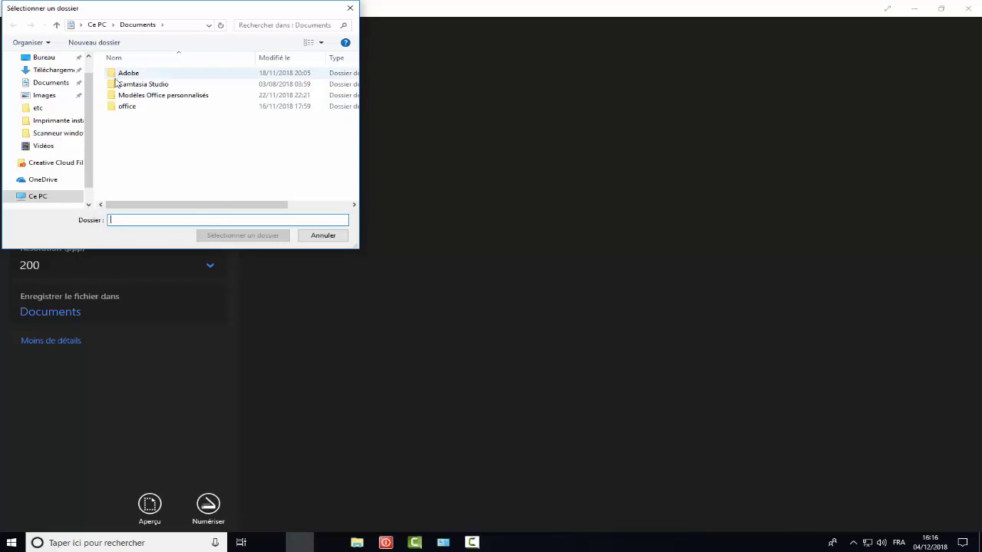
click(44, 96)
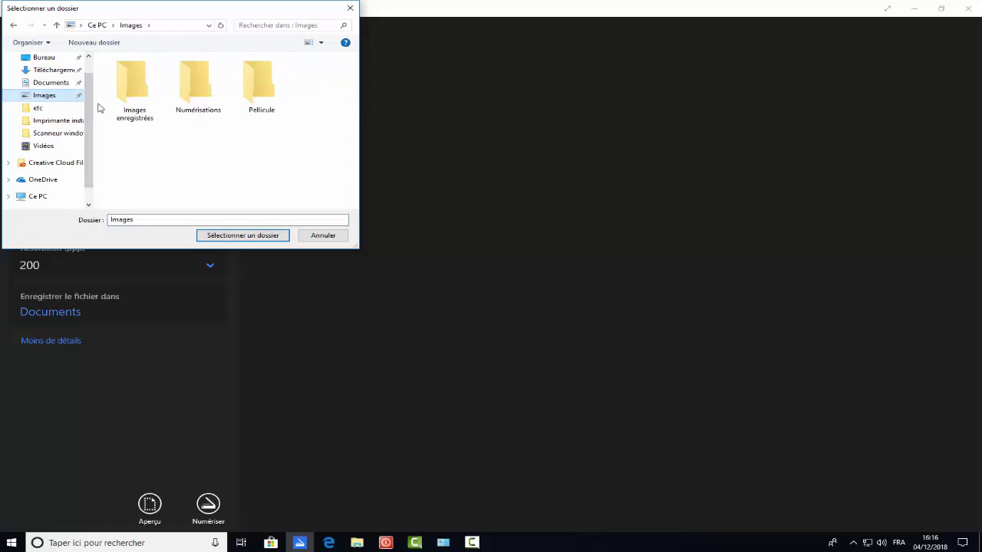
right_click(203, 157)
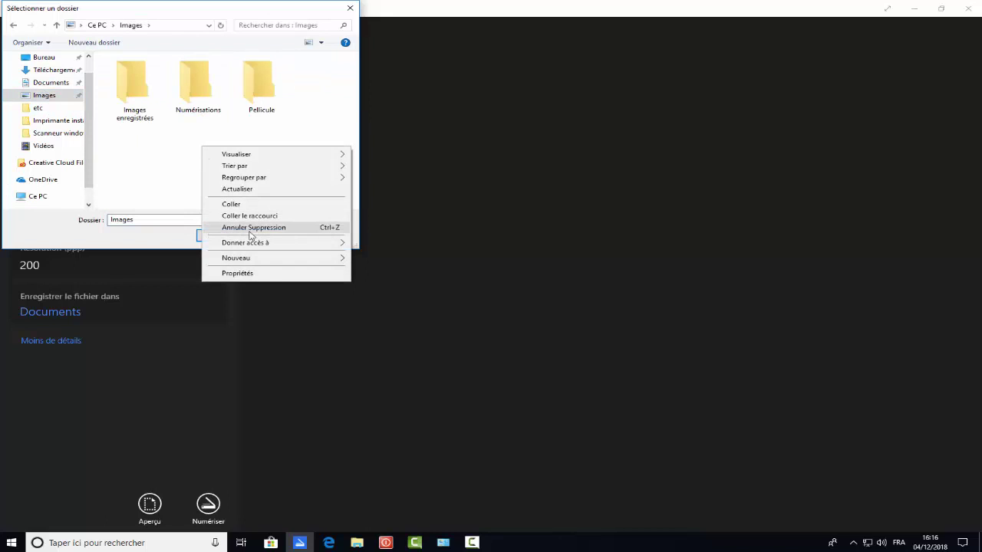
mouse_move(264, 259)
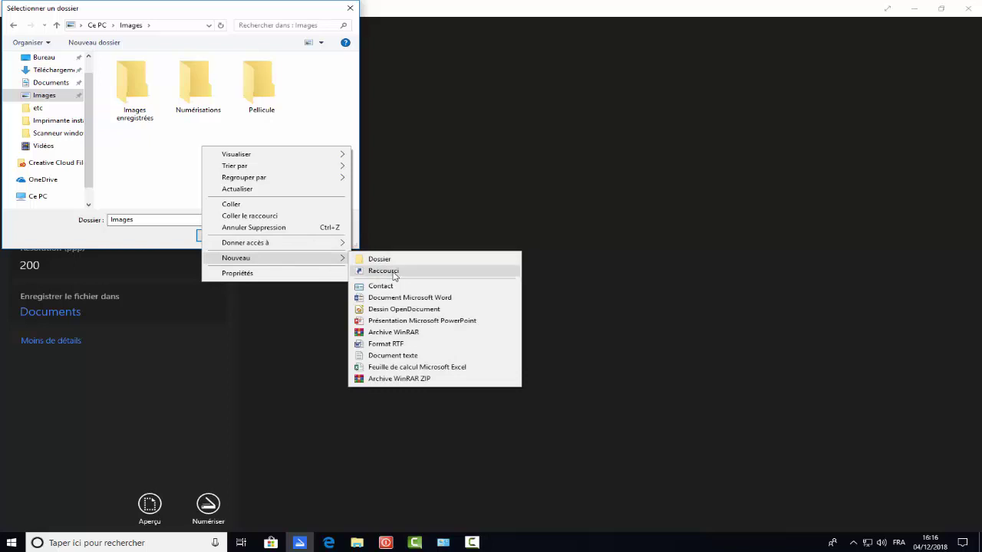
click(384, 262)
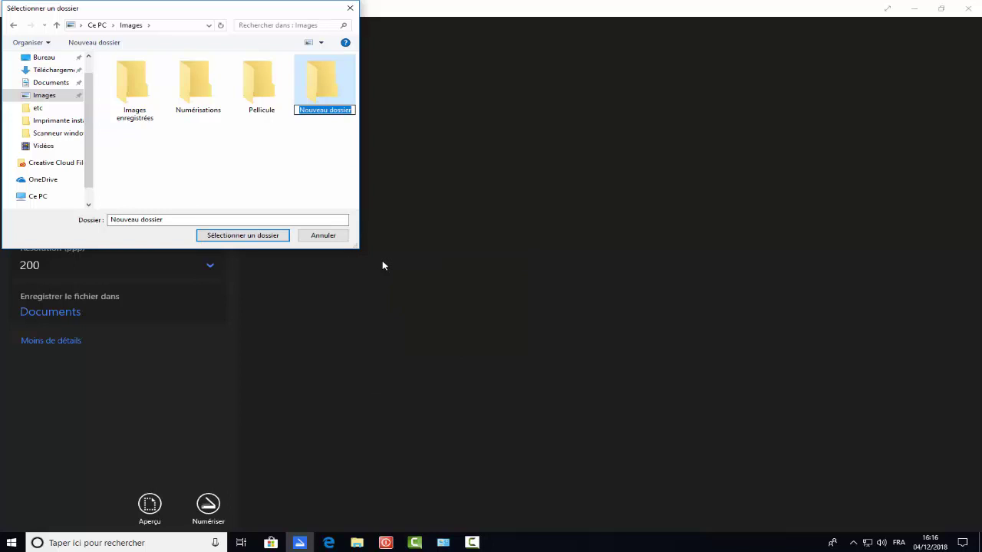
text(scan)
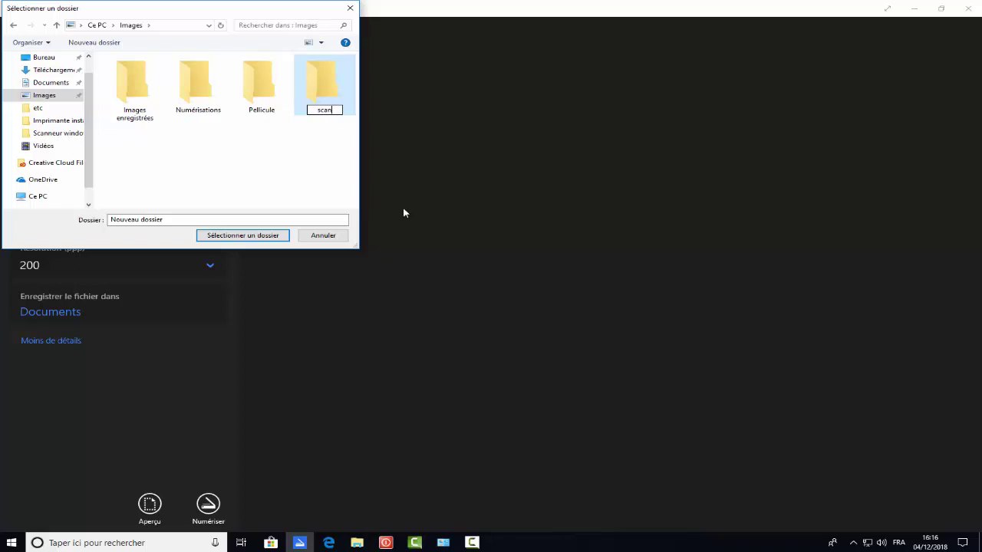
key(Return)
double_click(326, 89)
click(254, 235)
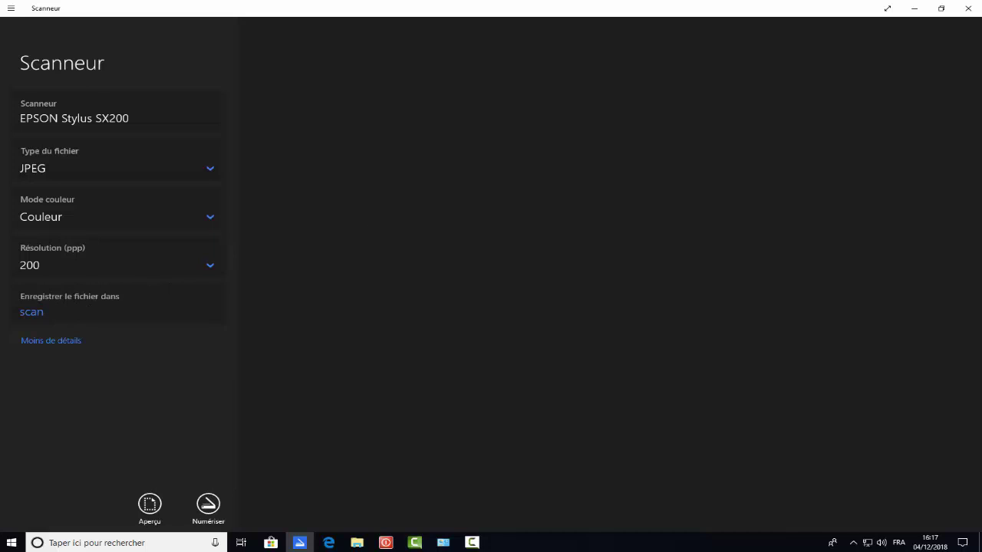
Close Scanneur and create a desktop shortcut to the scan folder in Images, placing it beside the Vidéos shortcut
click(968, 9)
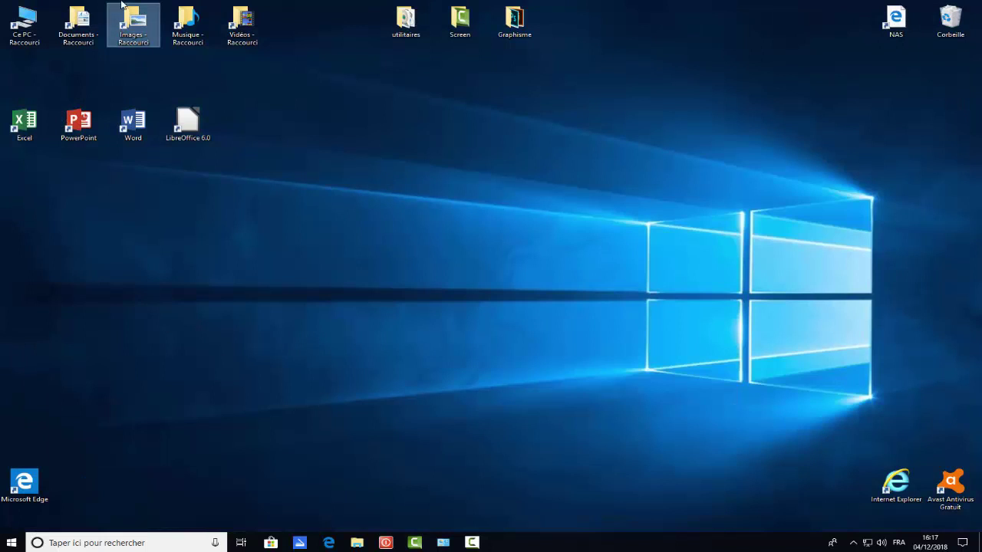
double_click(127, 22)
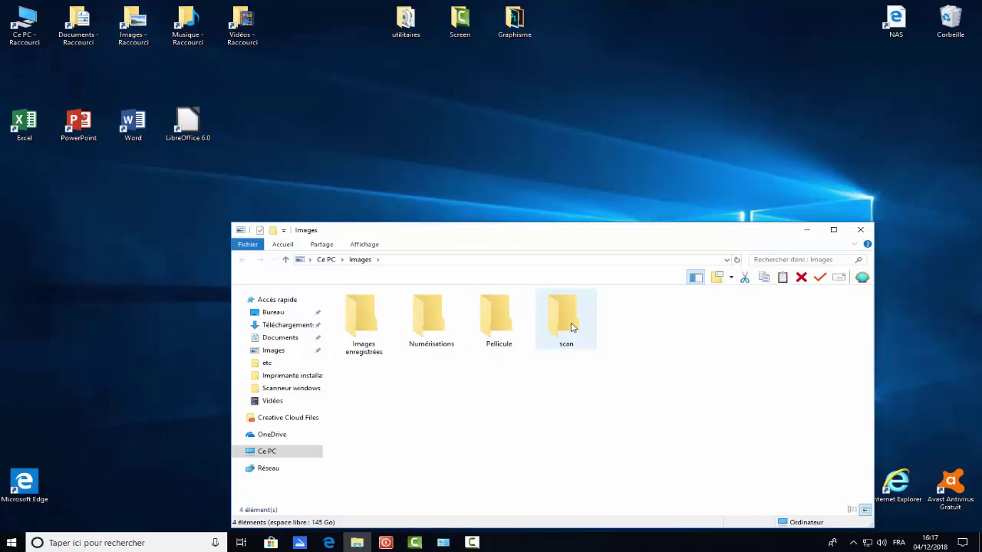
click(569, 325)
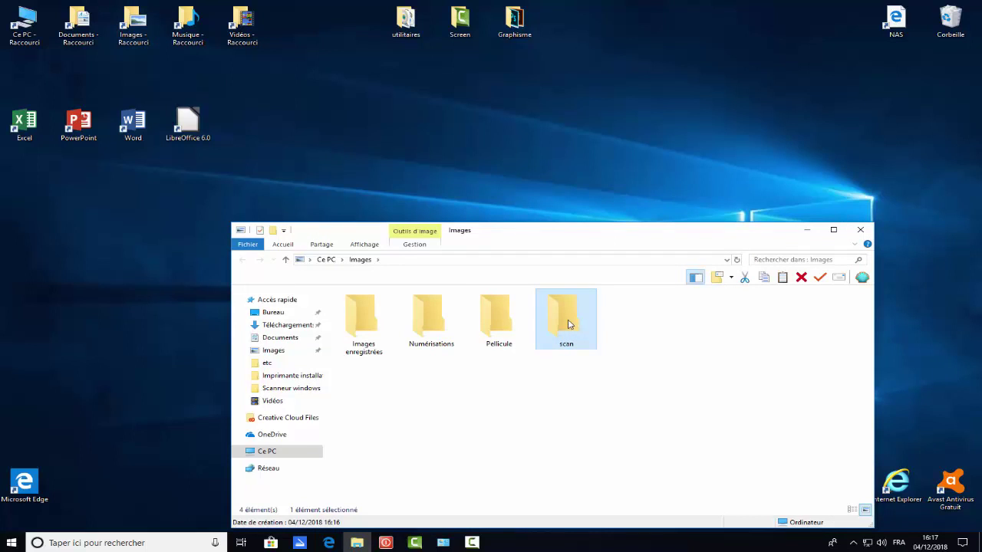
right_click(566, 323)
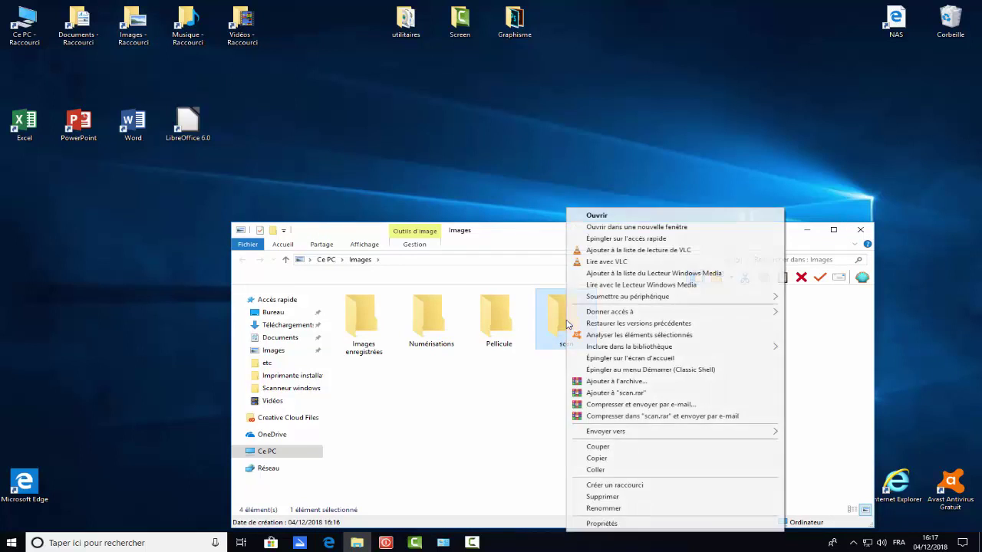
mouse_move(610, 431)
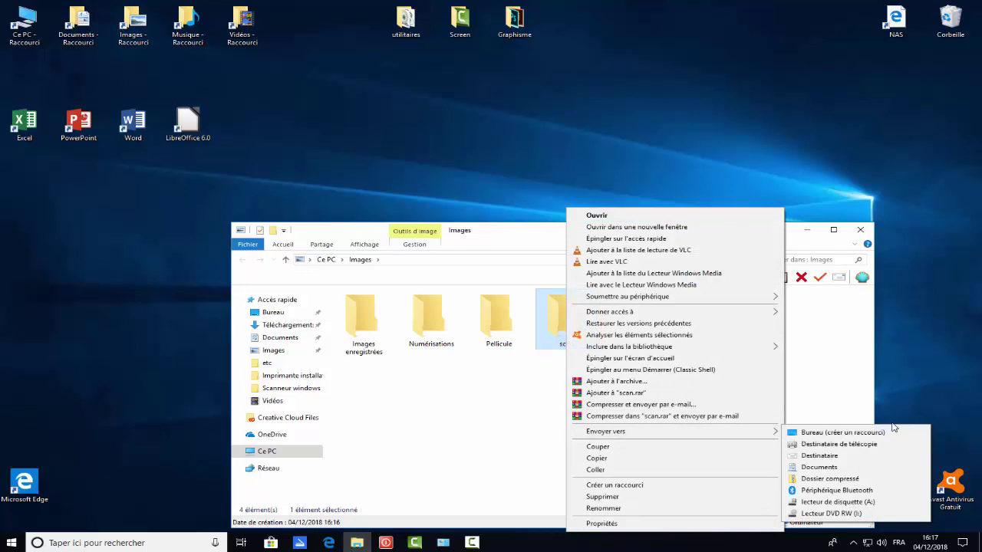
click(842, 434)
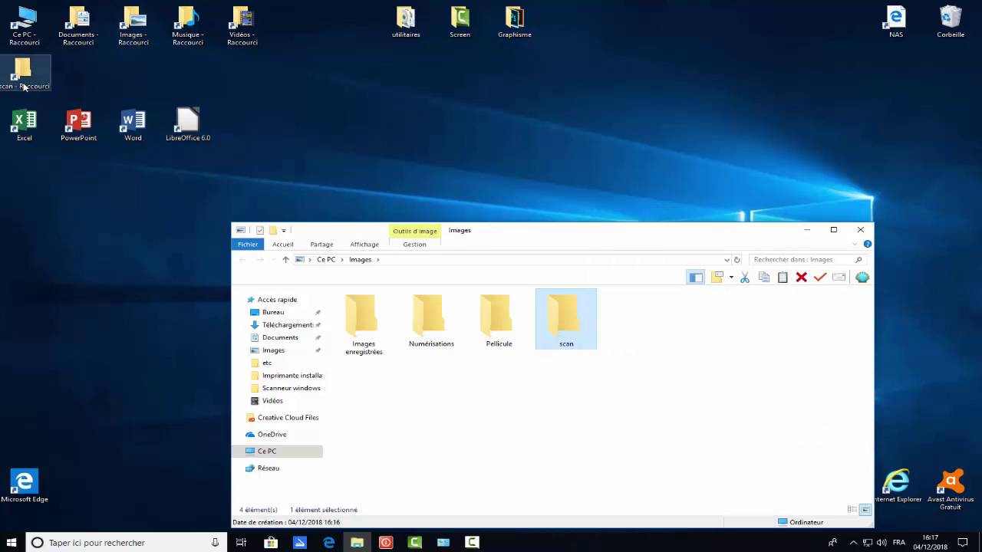
drag(21, 79, 298, 24)
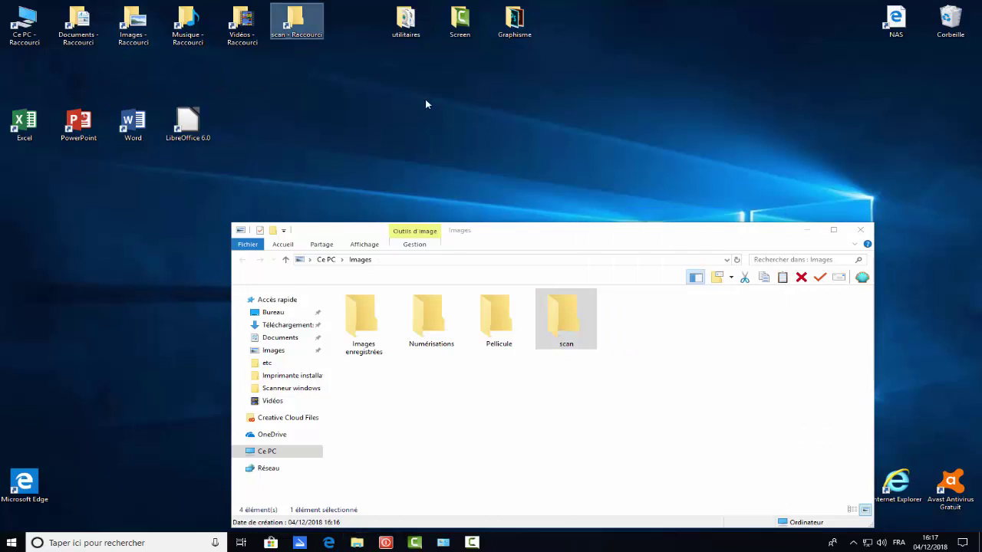
click(861, 231)
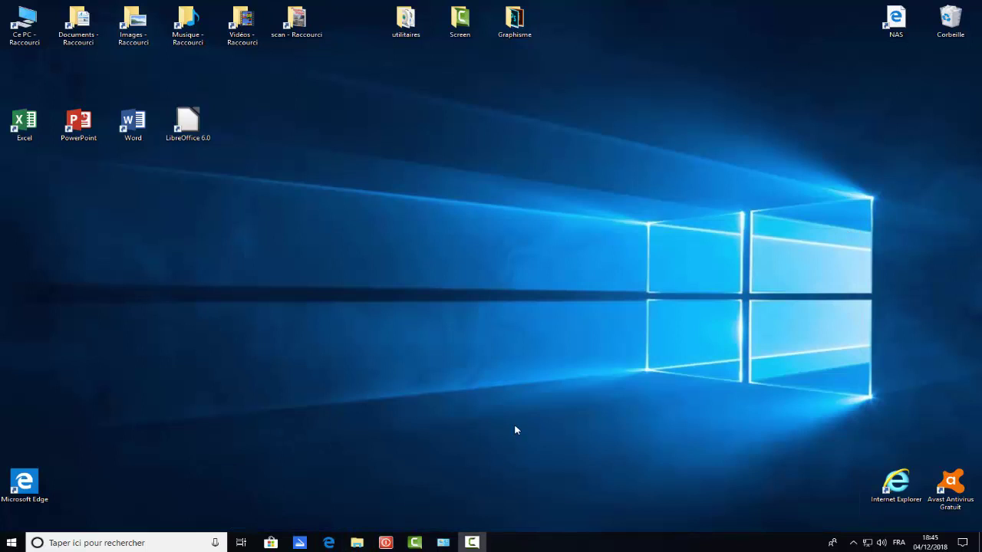
Open Scanneur, preview the magazine cover and scan the full page as JPEG
click(299, 543)
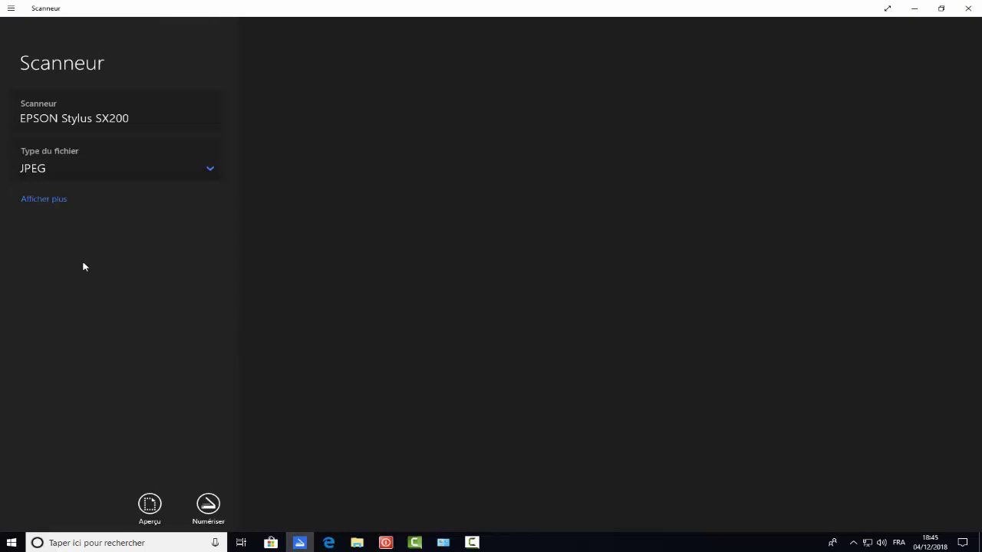
click(153, 512)
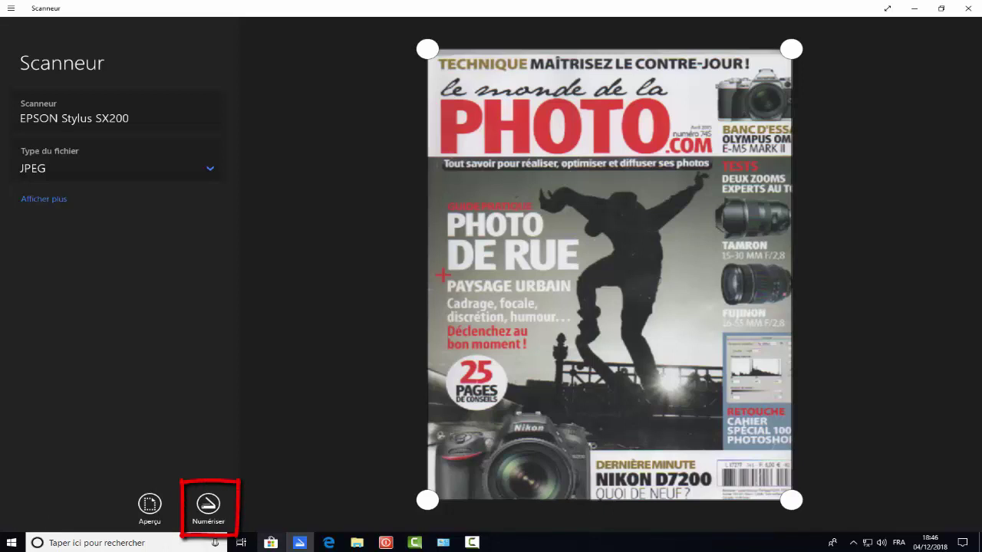
click(208, 507)
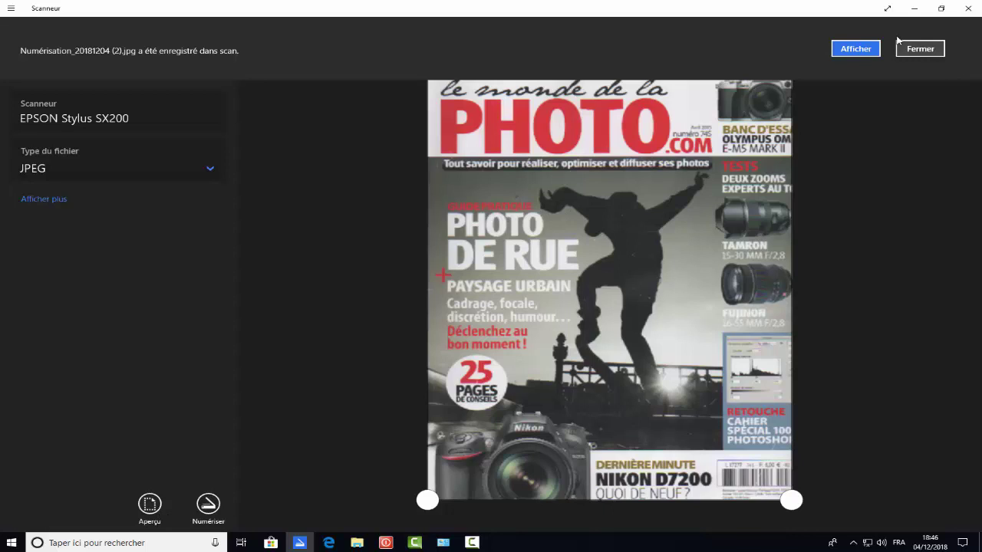
View the scanned cover in Photos, close the viewer and Scanneur, and open the scan folder from its desktop shortcut
click(856, 49)
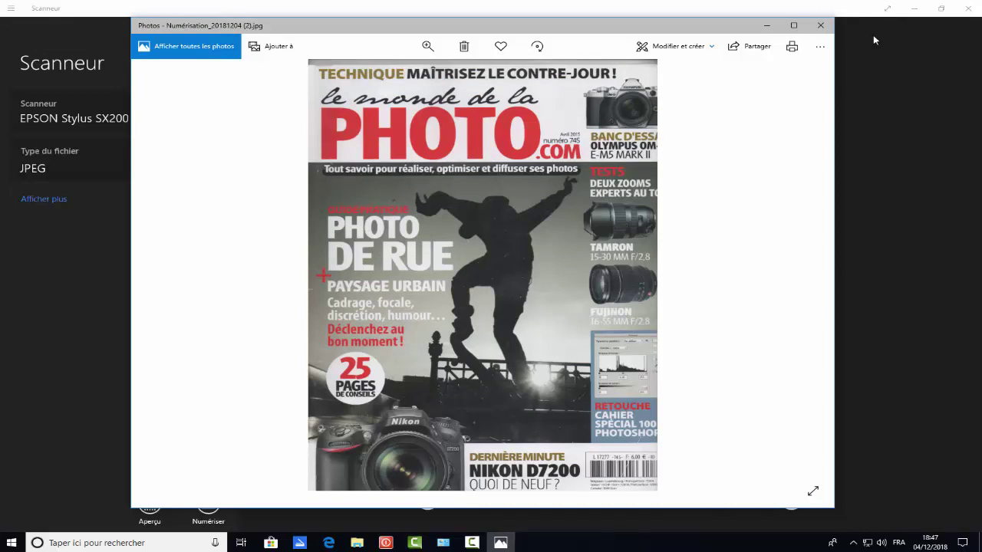
click(822, 30)
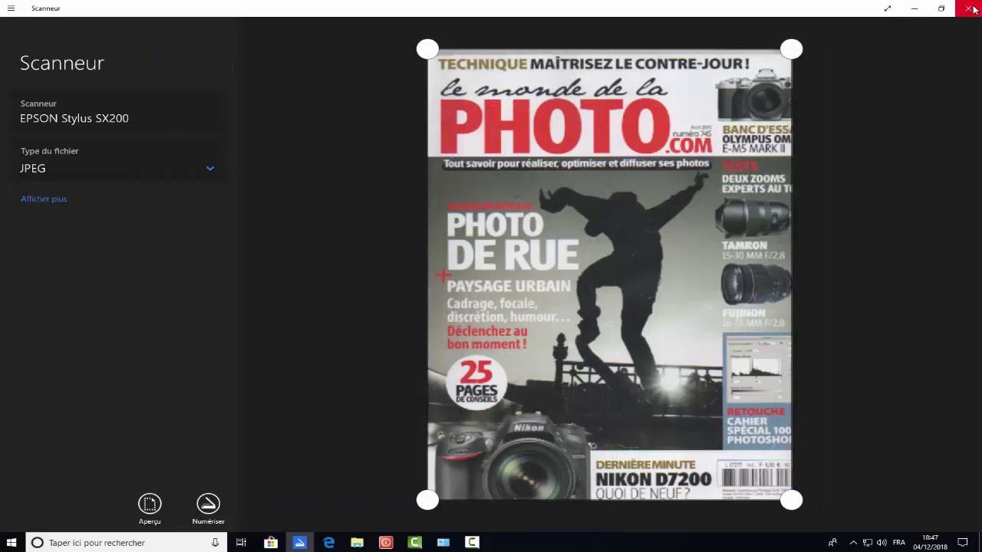
click(972, 9)
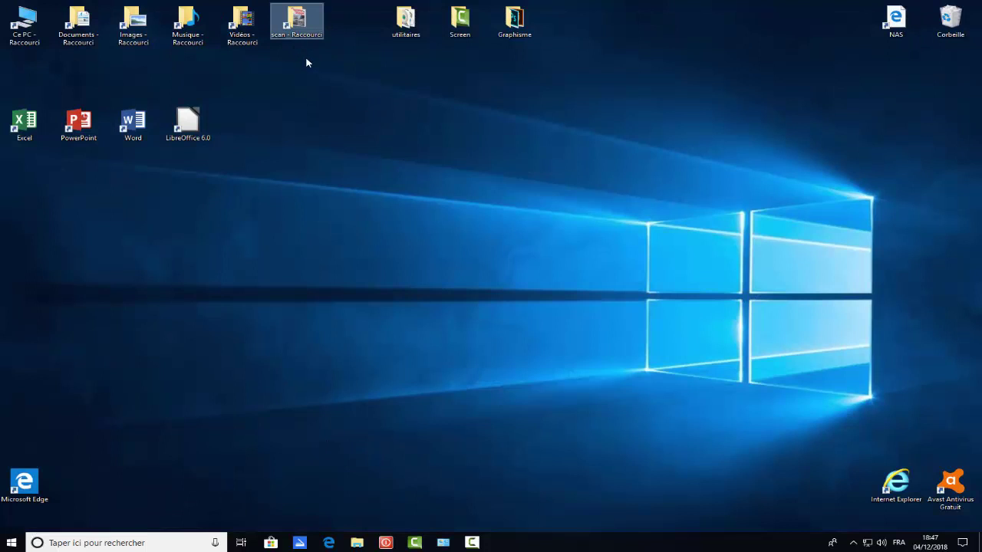
double_click(304, 25)
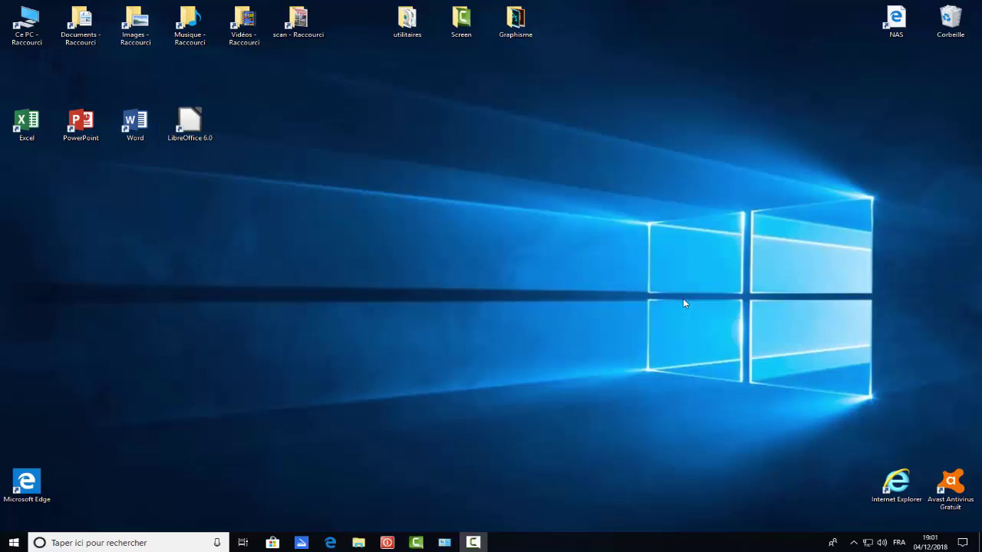
Reopen Scanneur, preview the magazine page and crop the scan area to the "Le bouton de déclencheur" box
click(301, 543)
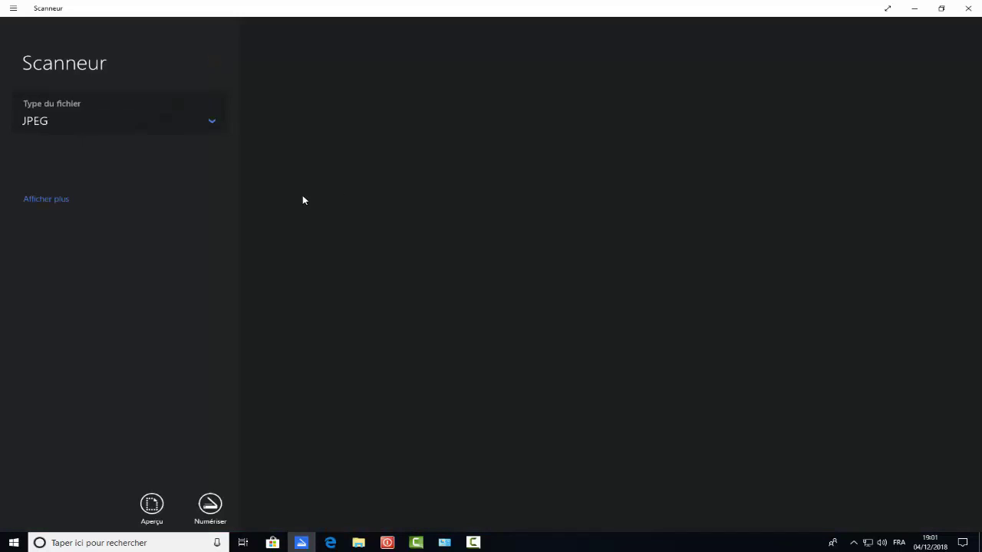
click(152, 505)
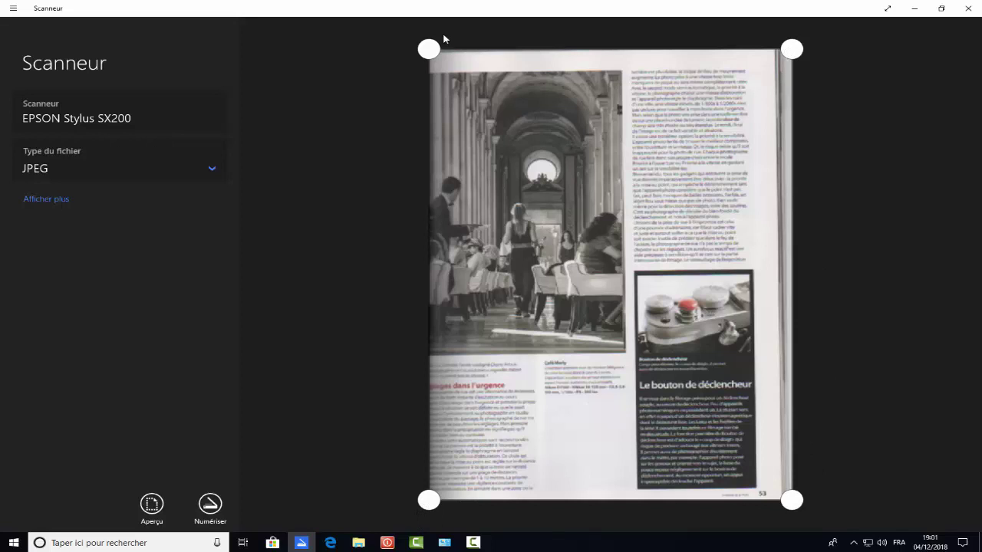
drag(428, 49, 444, 267)
drag(438, 500, 641, 503)
drag(793, 499, 759, 489)
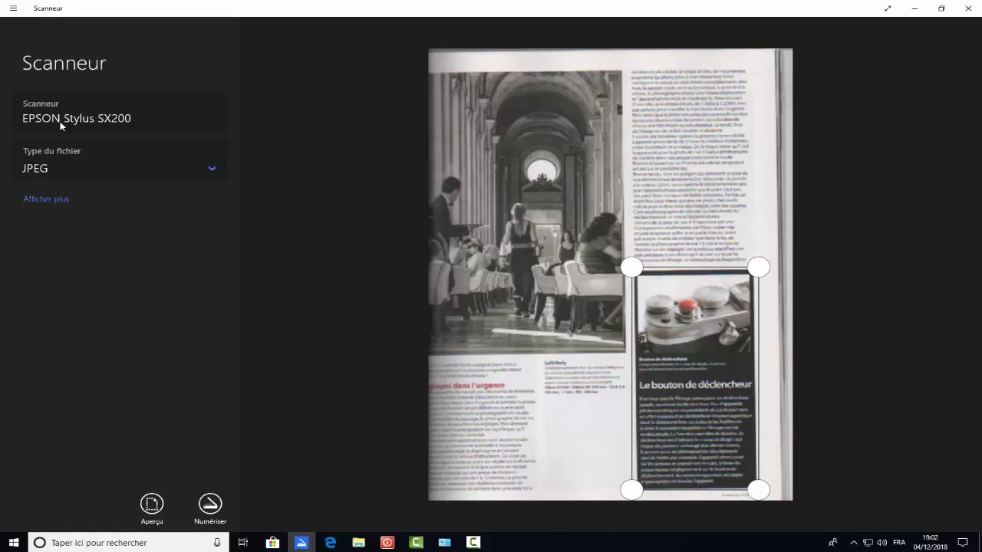
Set the file type to PDF and the resolution to 300 ppp, and scan the cropped area
click(213, 171)
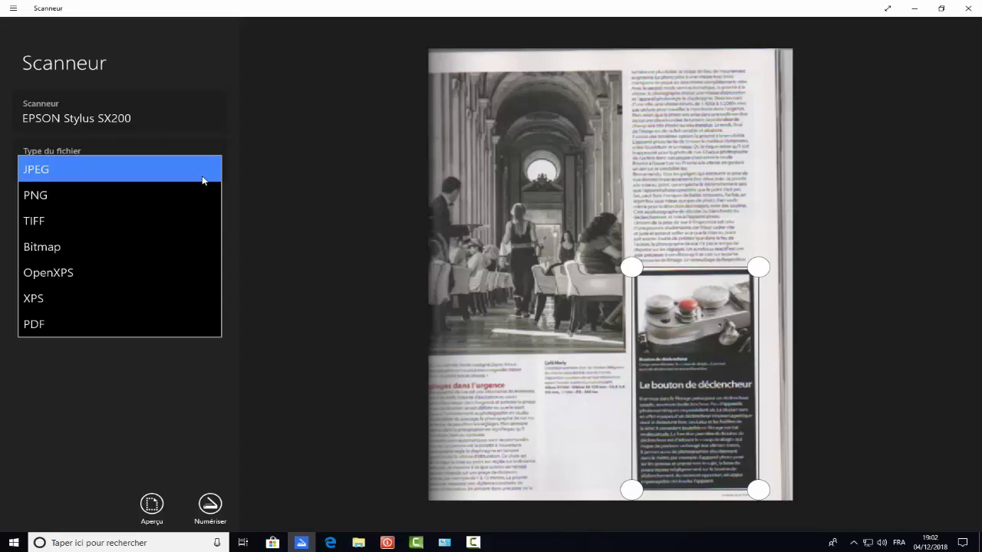
click(45, 322)
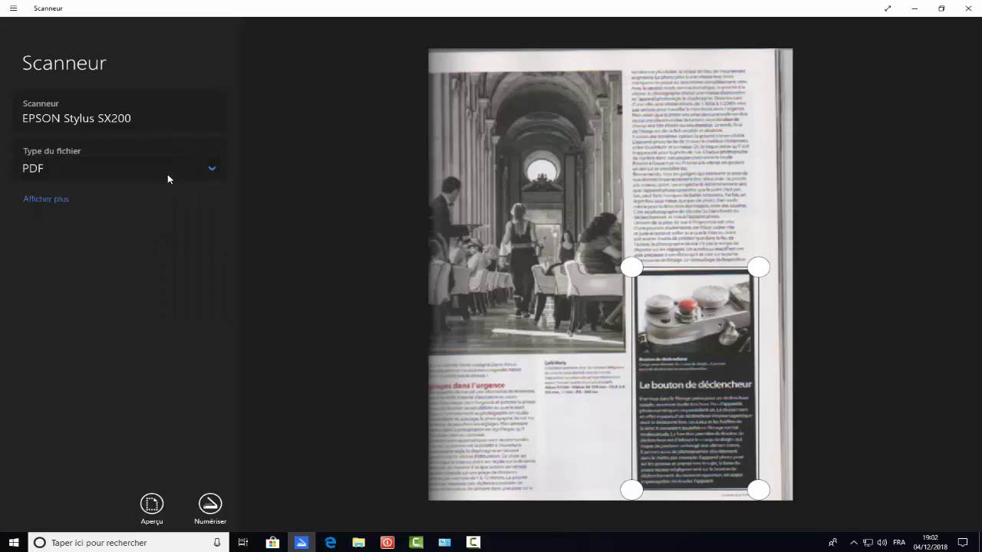
click(53, 200)
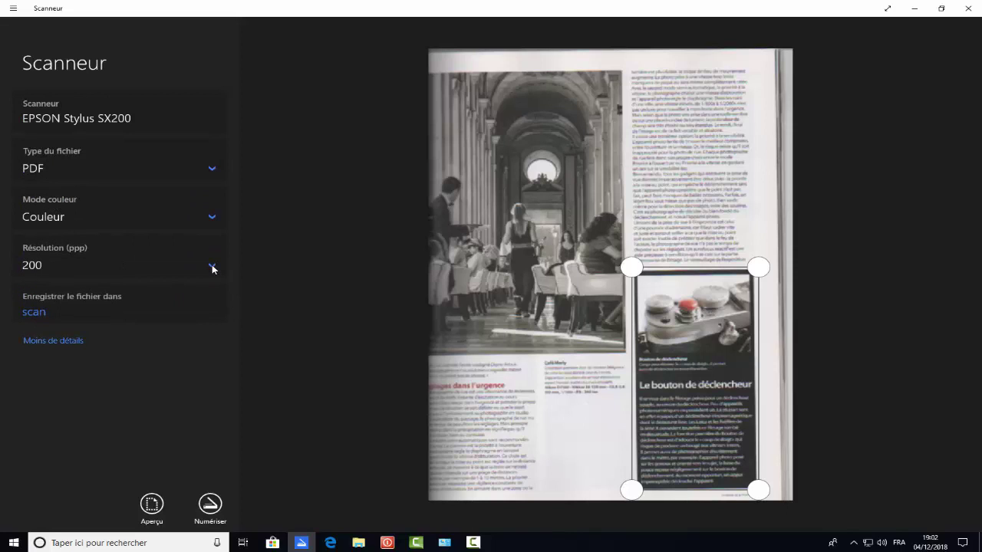
click(213, 268)
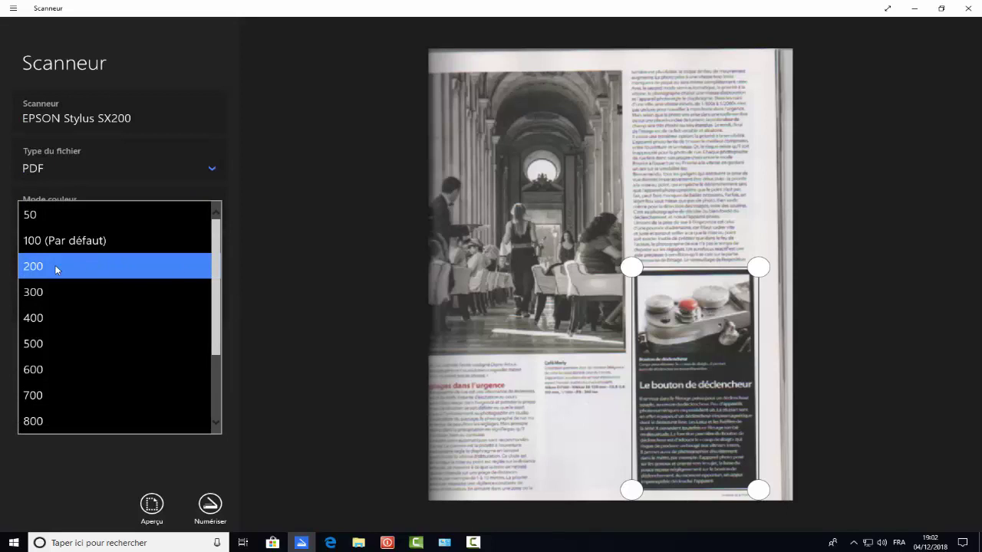
click(39, 291)
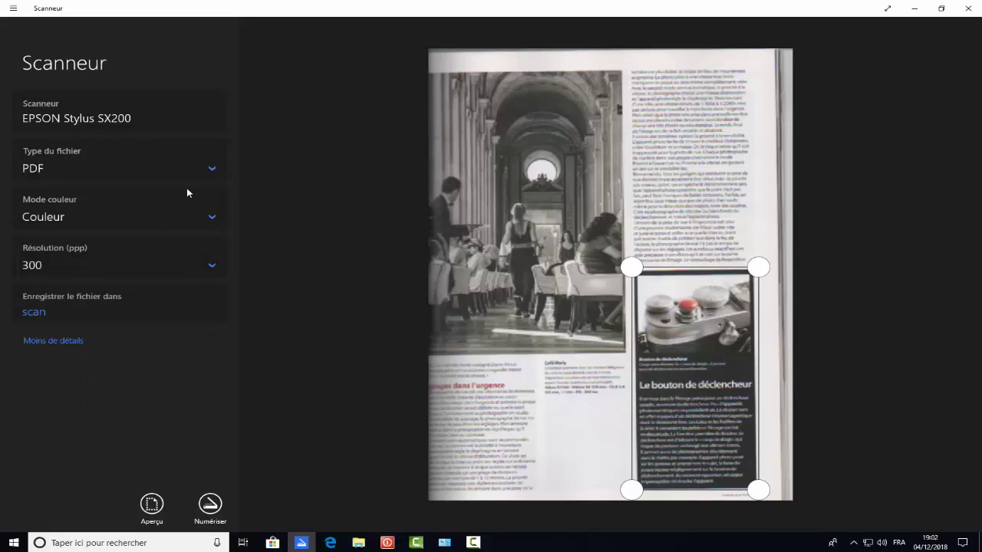
click(212, 506)
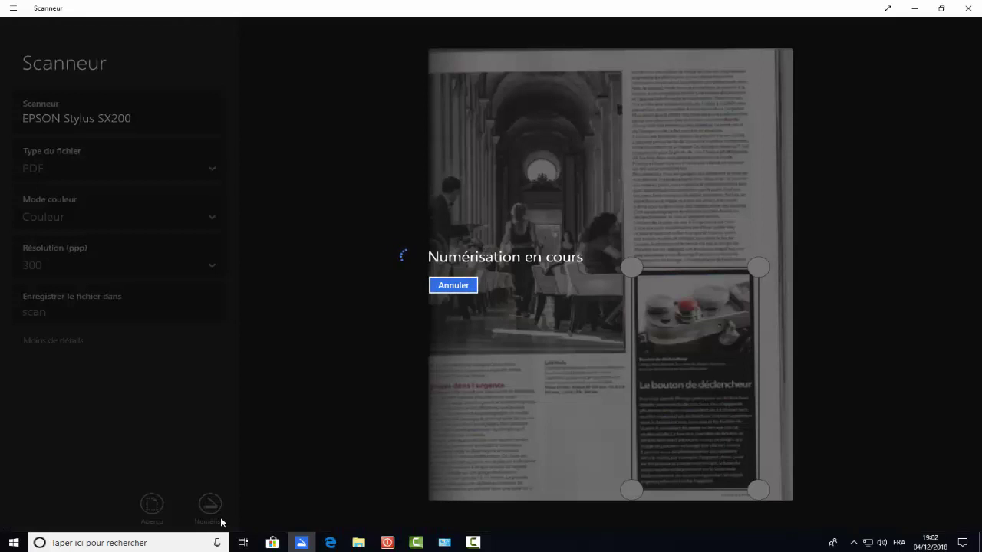